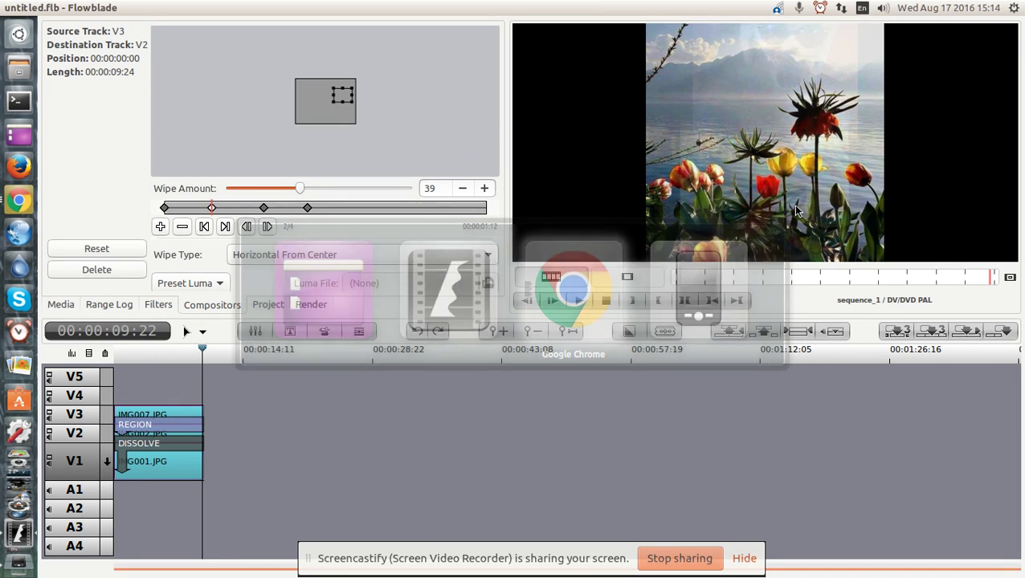
Step: Return to Flowblade and scrub the playhead to the dog frame at 00:00:04:01
key(alt+Tab)
key(alt+Tab)
key(alt+Tab)
key(alt+Tab)
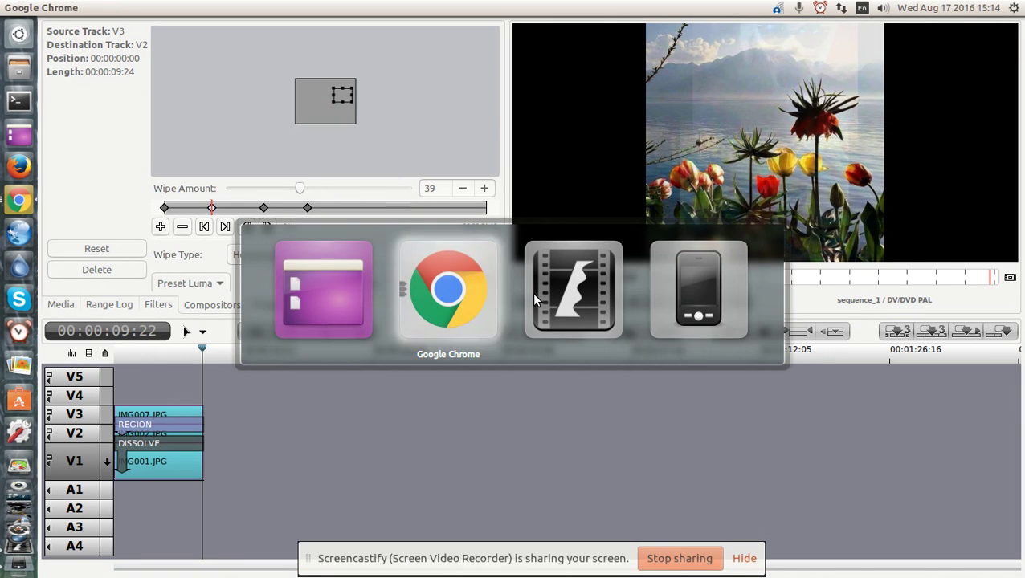
key(alt+Tab)
key(alt+Tab)
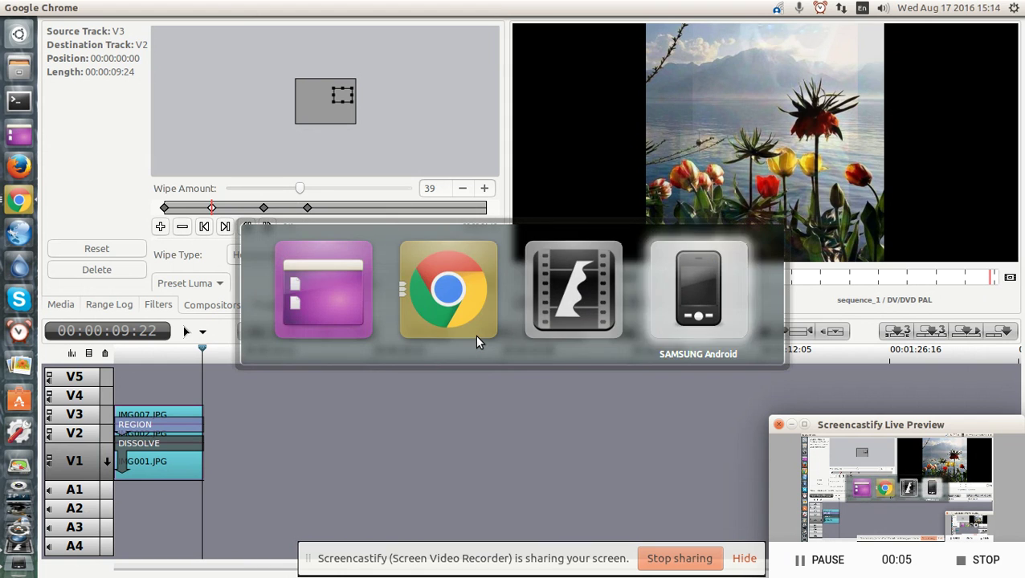
key(alt+Tab)
key(alt+Tab)
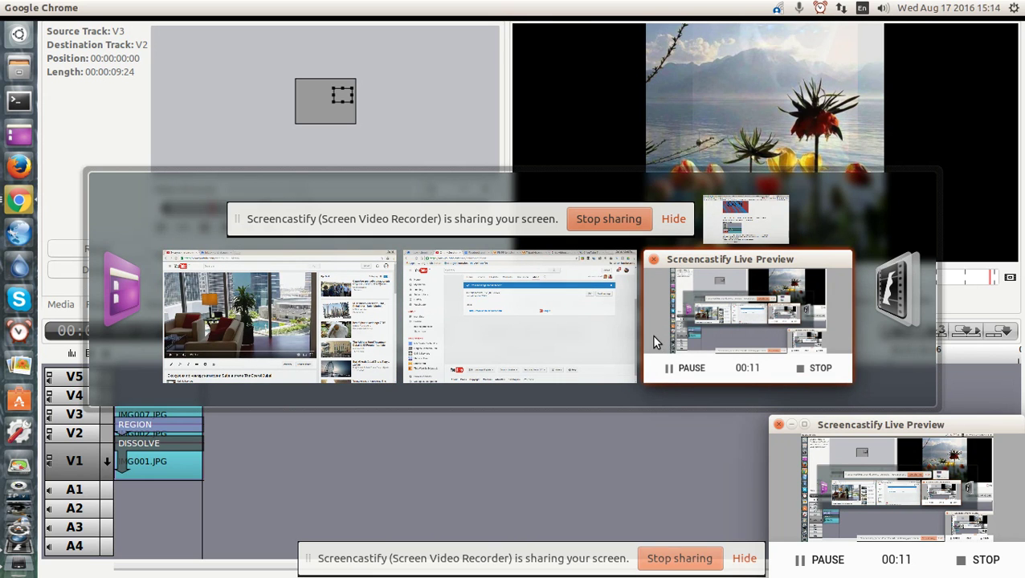
click(651, 335)
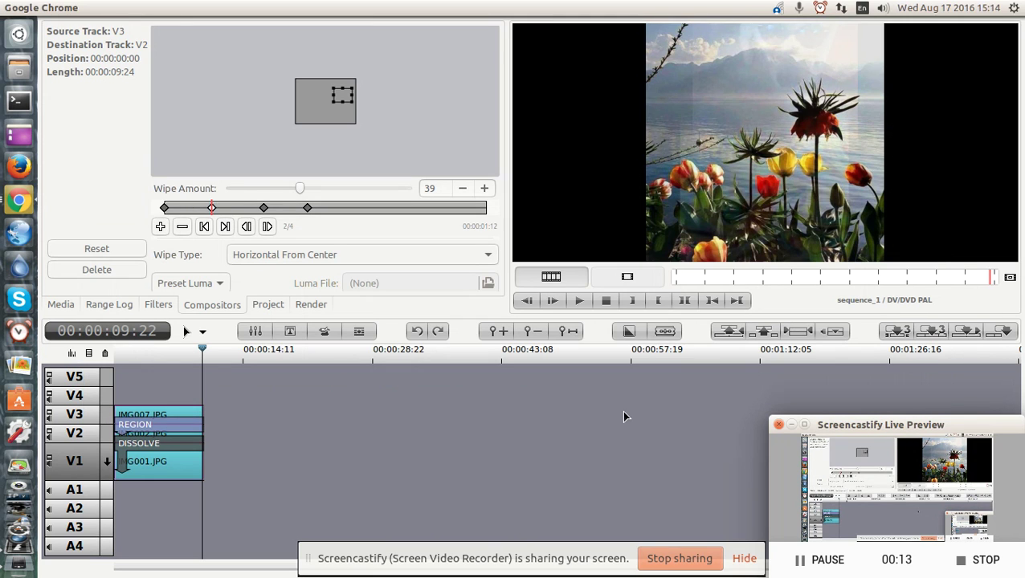
key(alt+Tab)
key(alt+Tab)
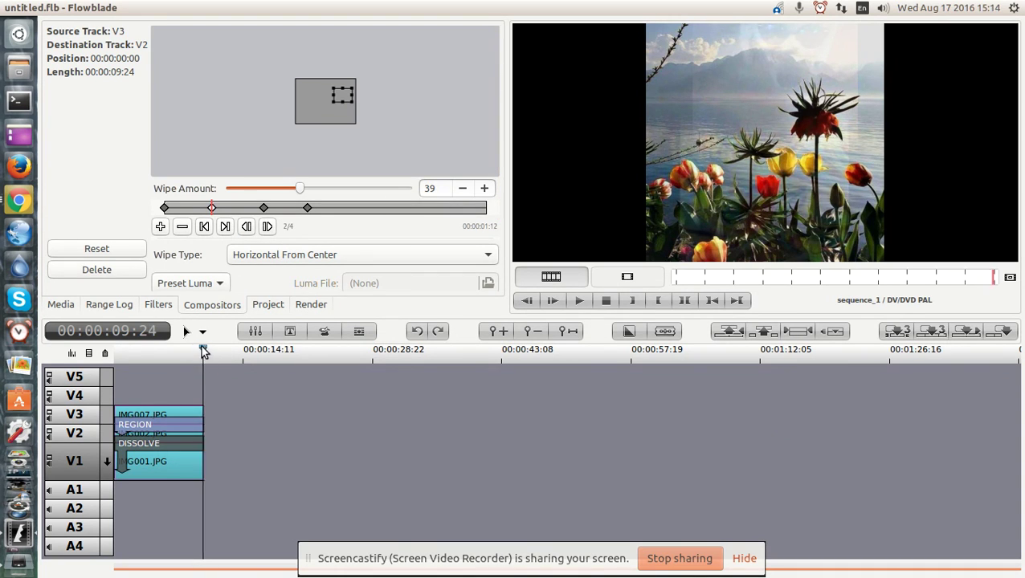
drag(203, 368, 150, 368)
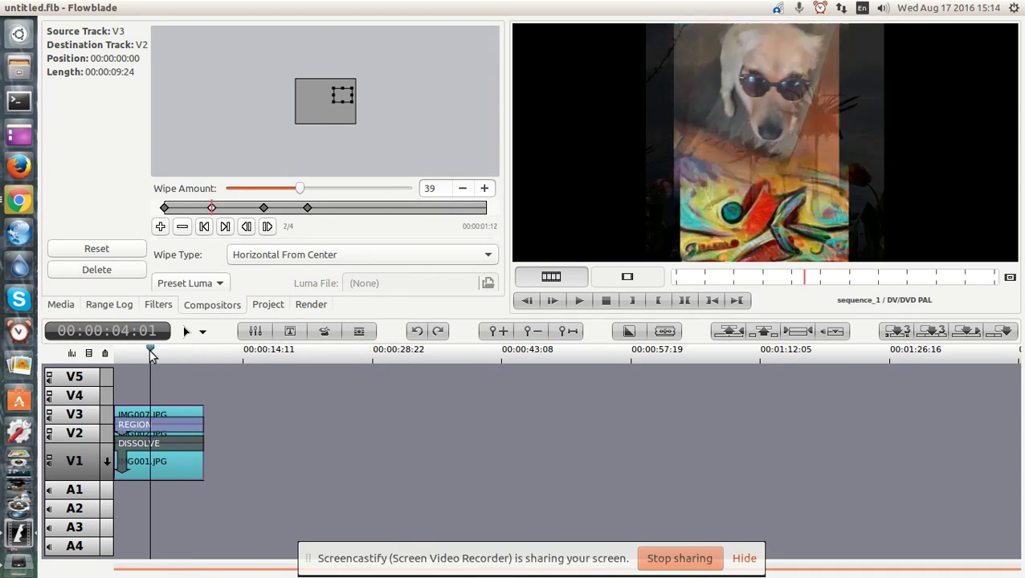
Step: Delete the unused img003.jpg photo from the media bin
click(66, 305)
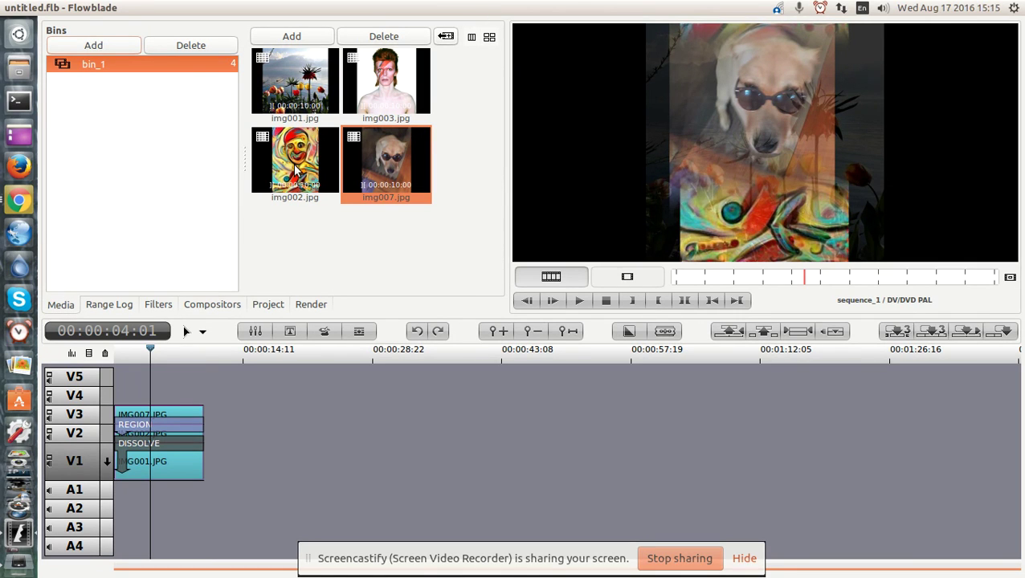
click(390, 102)
click(389, 38)
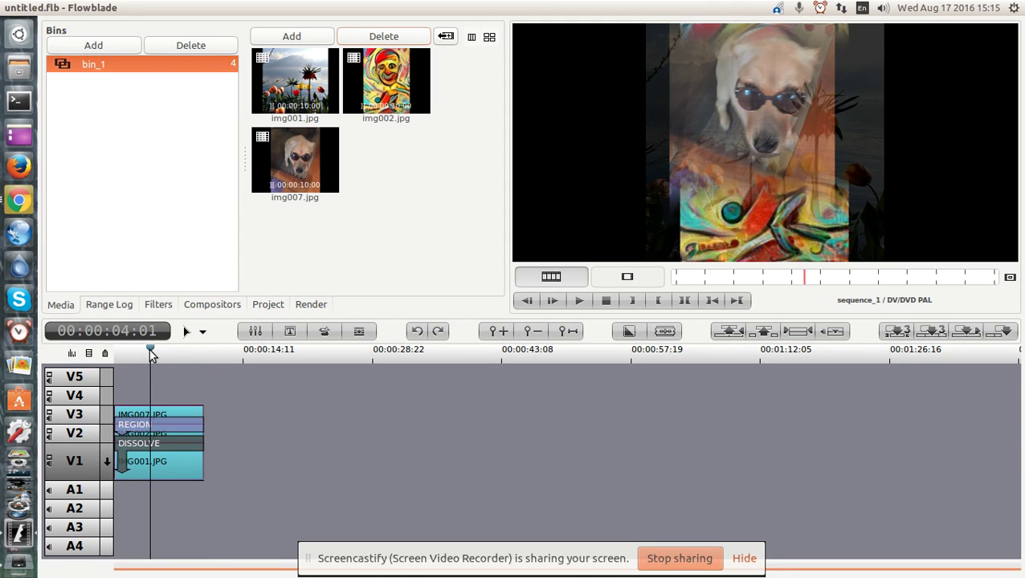
Step: Move the playhead back to 00:00:01:16 to show the clown-and-flowers frame
drag(151, 346, 128, 353)
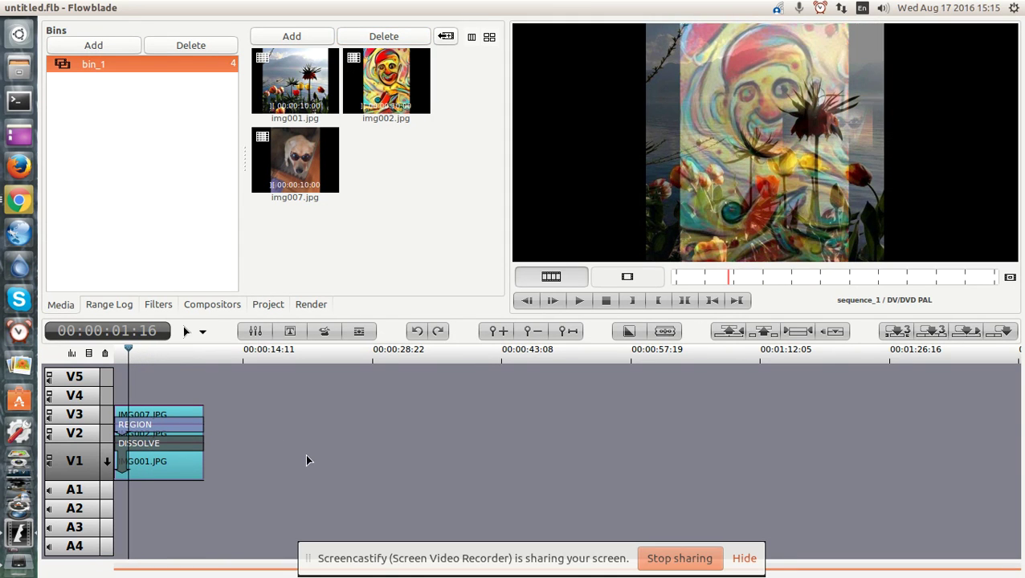
key(alt+Tab)
key(alt+Tab)
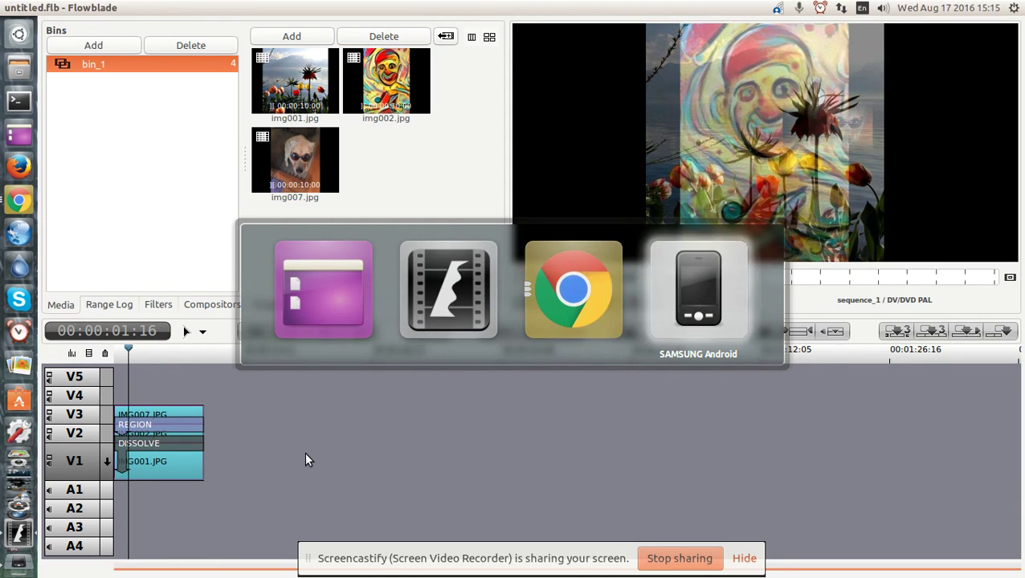
key(alt+shift+Tab)
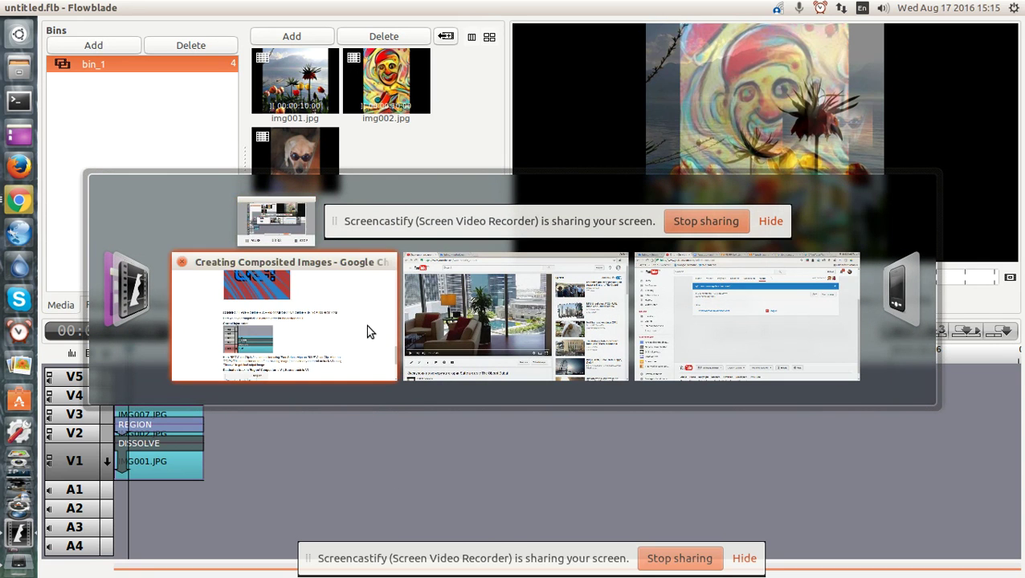
Step: Read the 'Correct layer order when compositing order is top-to-bottom' section of the Creating Composited Images help page
click(369, 331)
scroll(617, 384, up, 2)
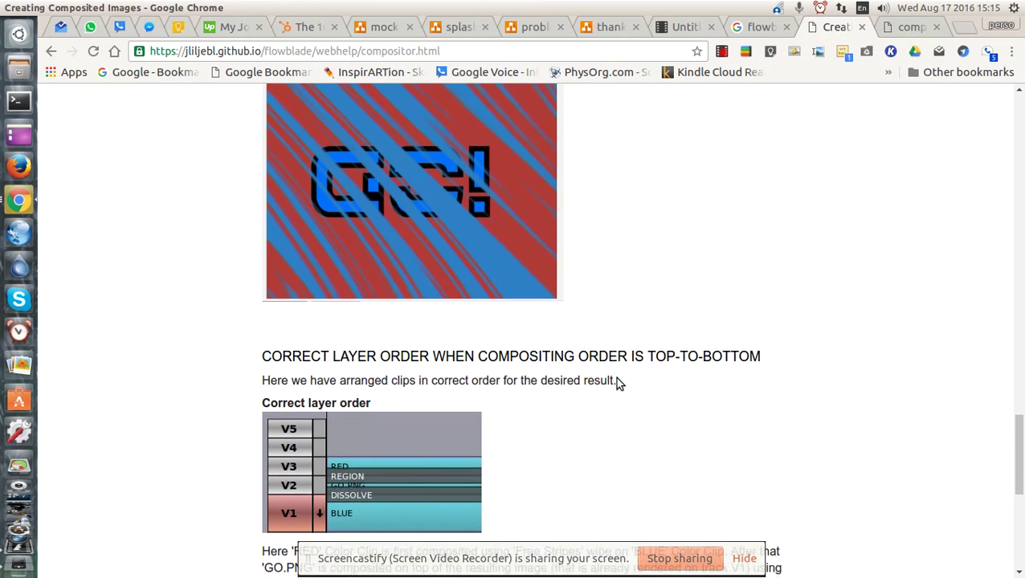
scroll(368, 205, down, 4)
drag(300, 201, 639, 203)
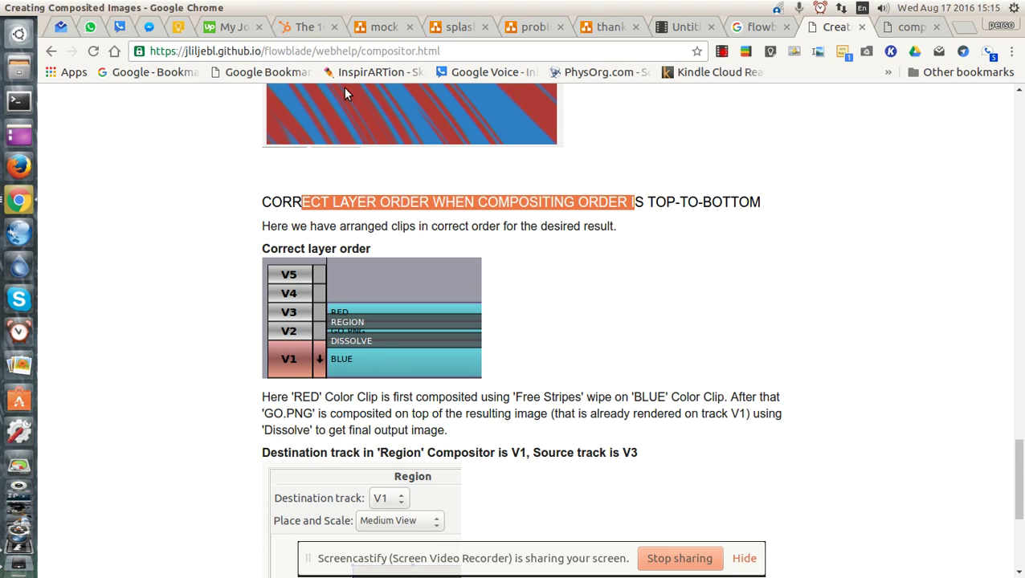
drag(187, 52, 442, 50)
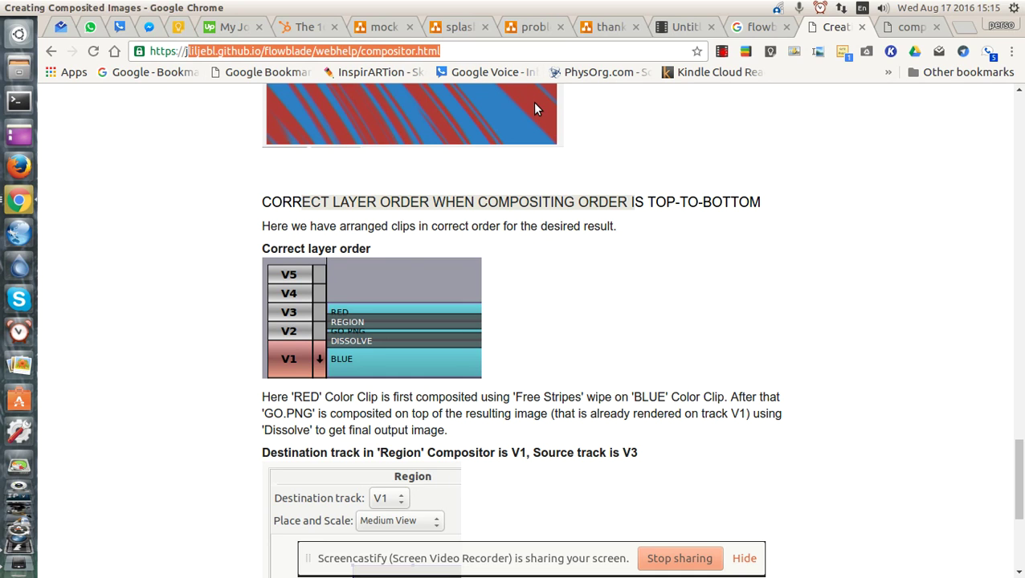
key(alt+Tab)
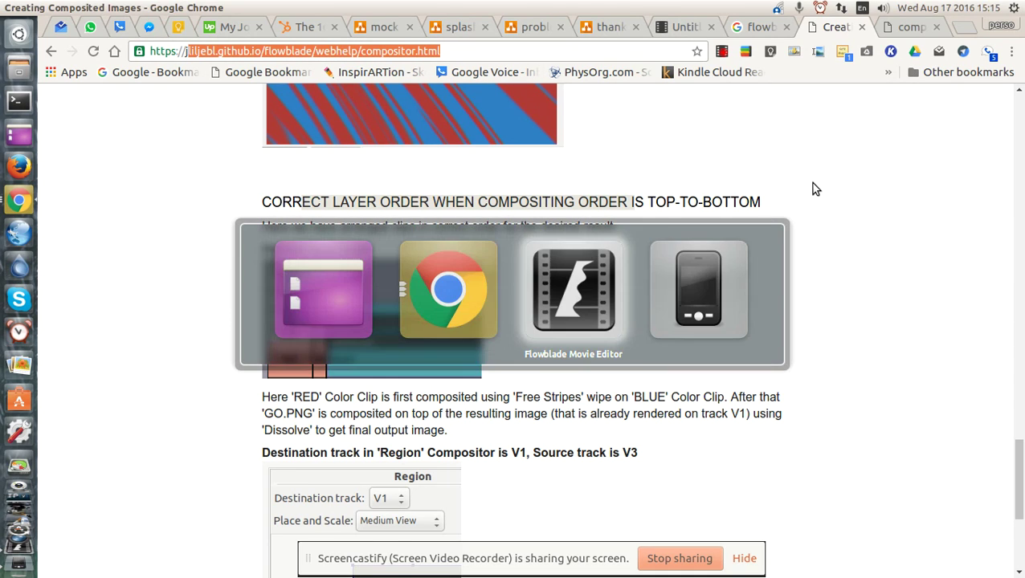
Step: At the first frame, open the Region compositor, shrink the dog region and shift it right
key(alt+Tab)
key(alt+Tab)
key(alt+Tab)
key(alt+Tab)
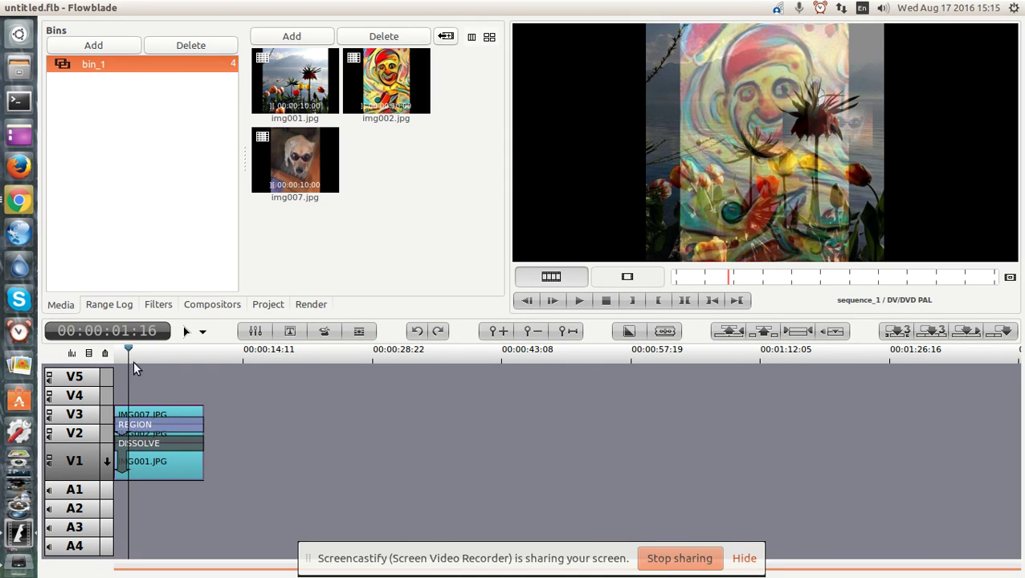
drag(130, 354, 115, 355)
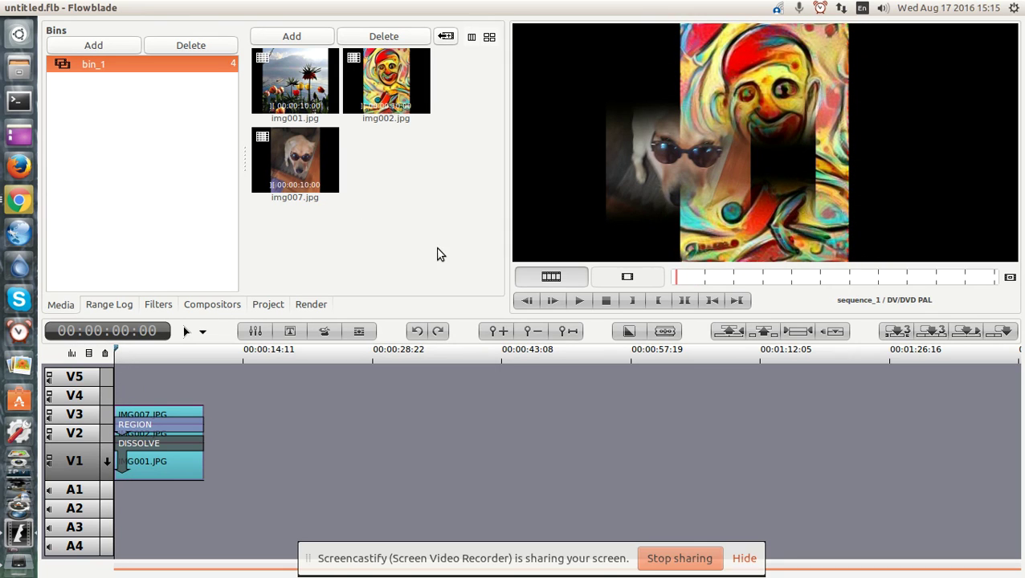
click(152, 415)
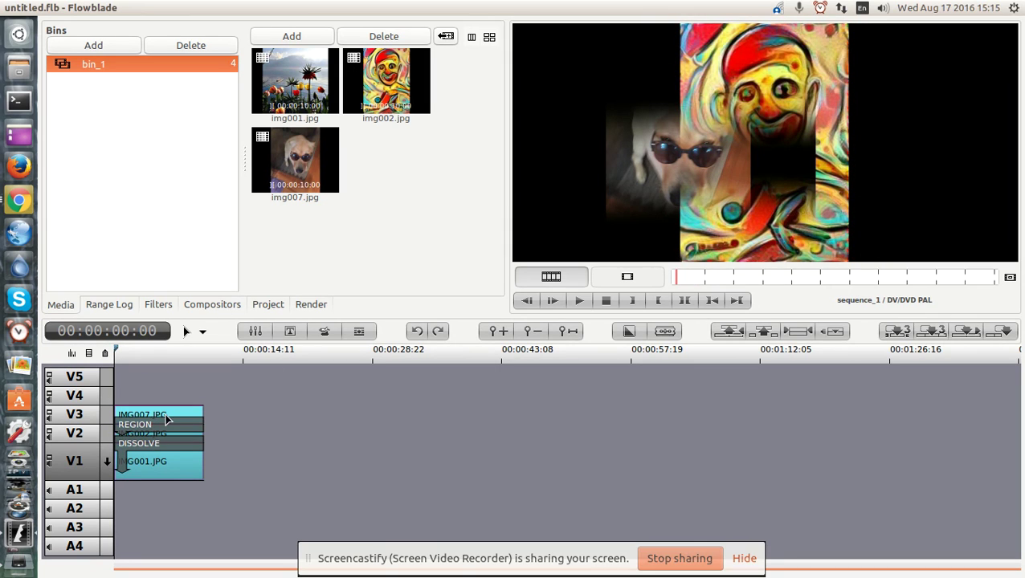
click(162, 423)
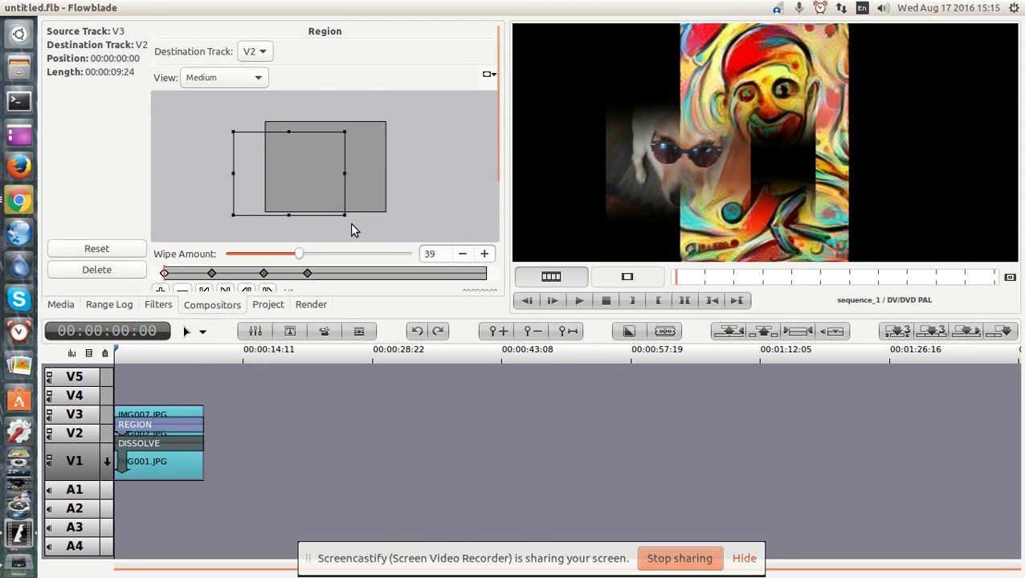
drag(344, 213, 321, 173)
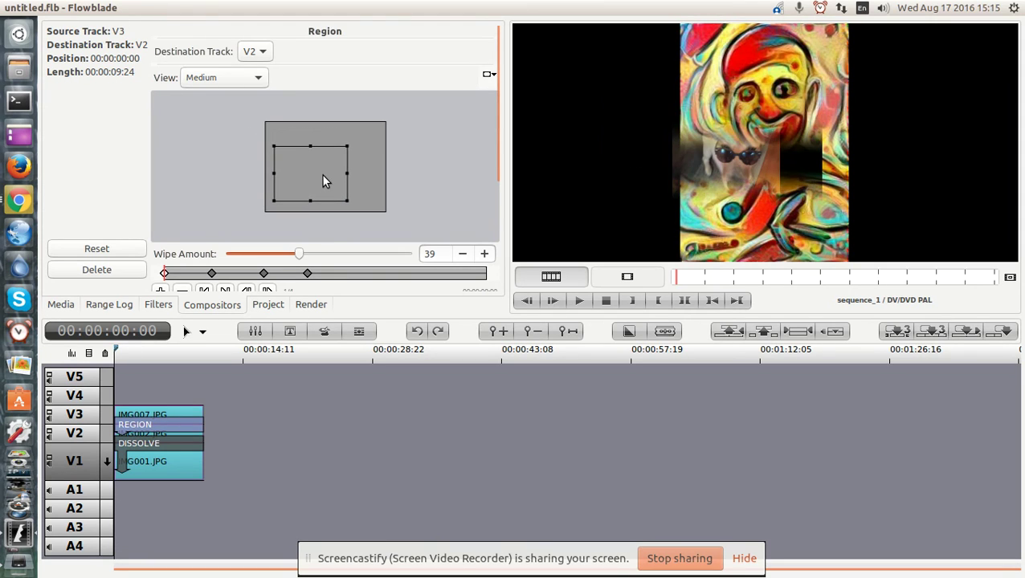
drag(299, 254, 380, 255)
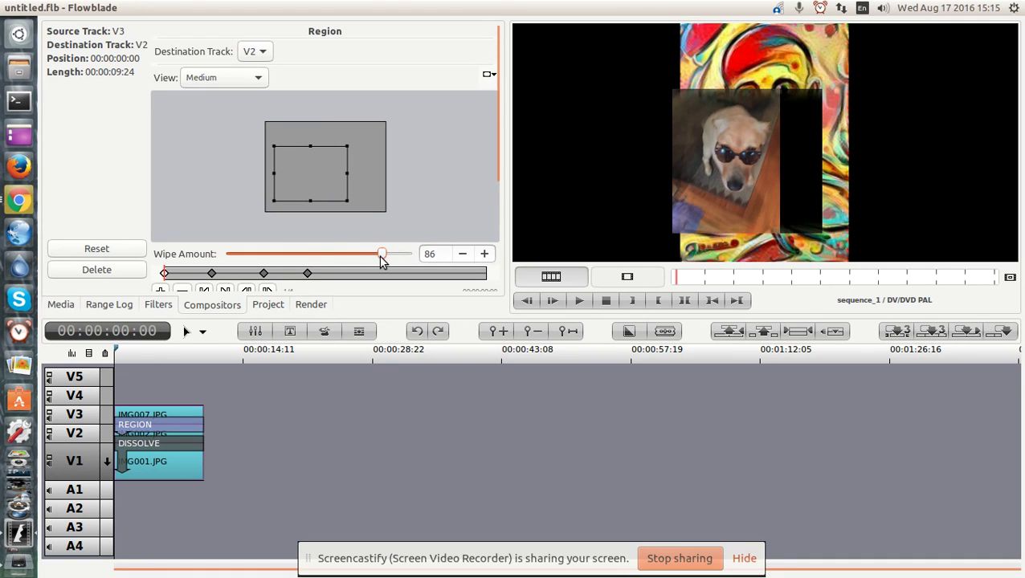
mouse_move(334, 171)
mouse_down()
mouse_move(378, 170)
mouse_move(350, 174)
mouse_move(329, 138)
mouse_move(323, 167)
mouse_up()
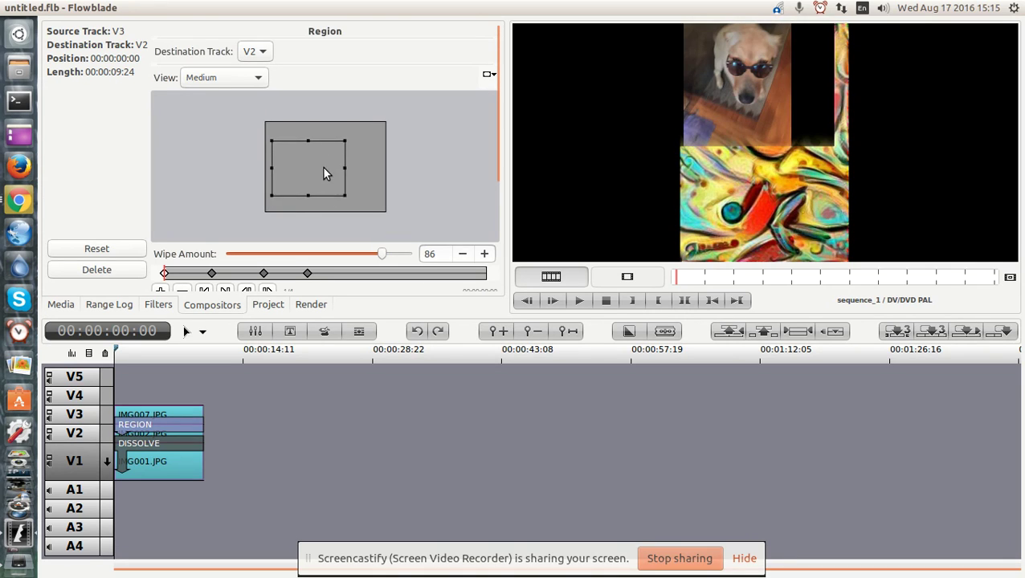
Step: Switch the editor view to Large, nudge the region right and down, and set wipe amount 55
click(222, 77)
click(222, 60)
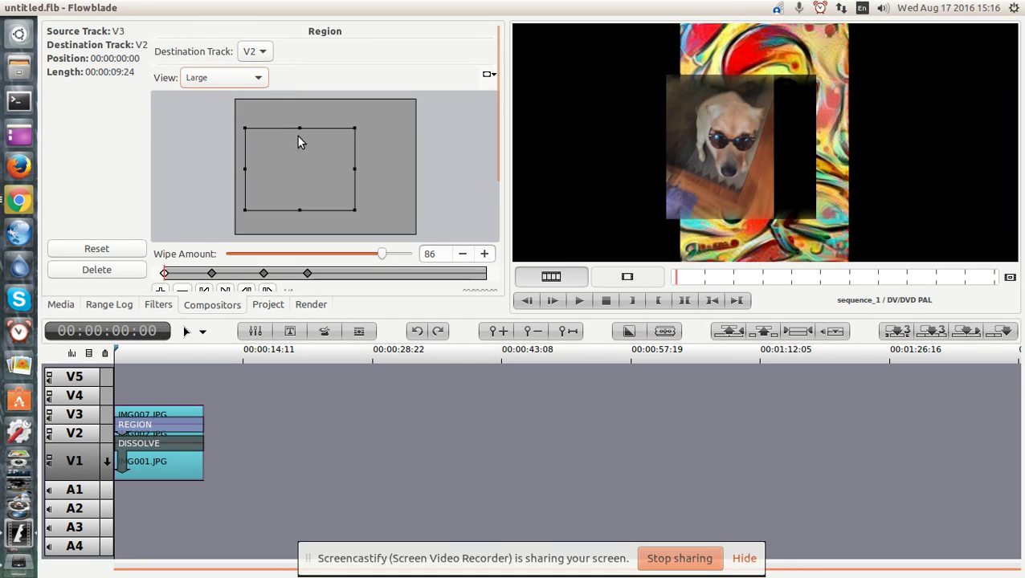
drag(332, 174, 371, 185)
drag(384, 255, 329, 245)
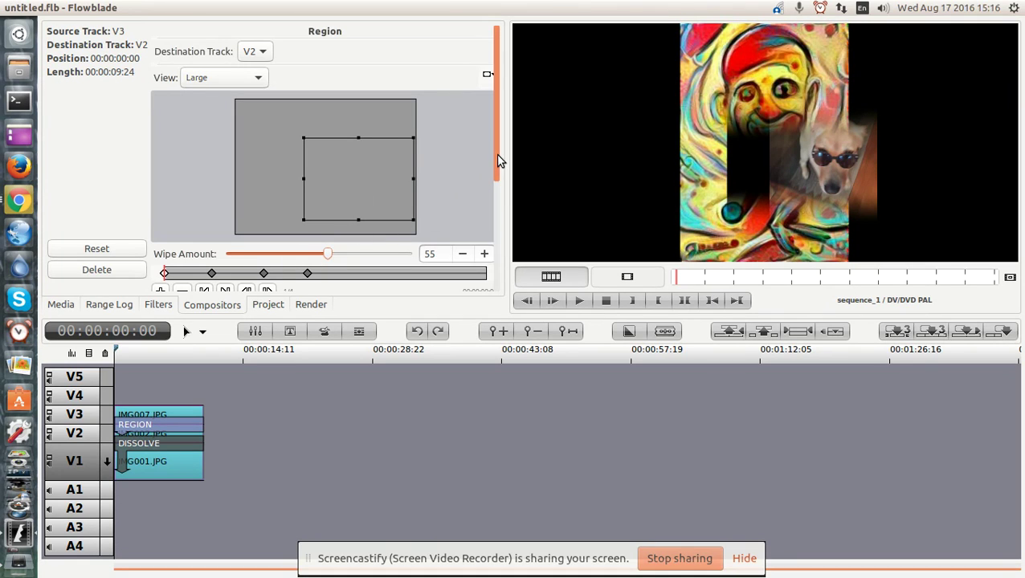
Step: At the second keyframe, move the dog's region box left and raise the wipe amount
drag(496, 154, 487, 190)
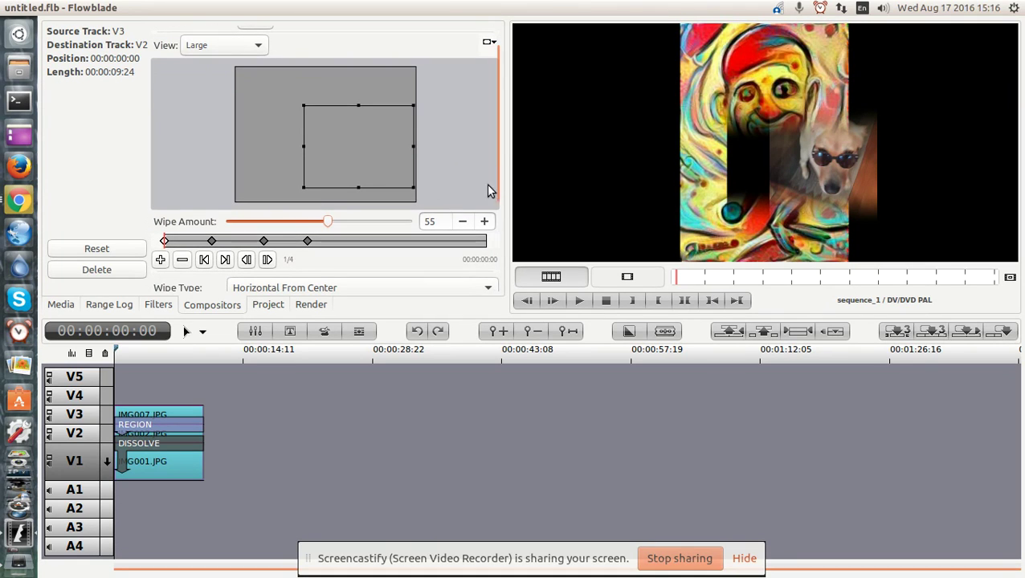
click(211, 240)
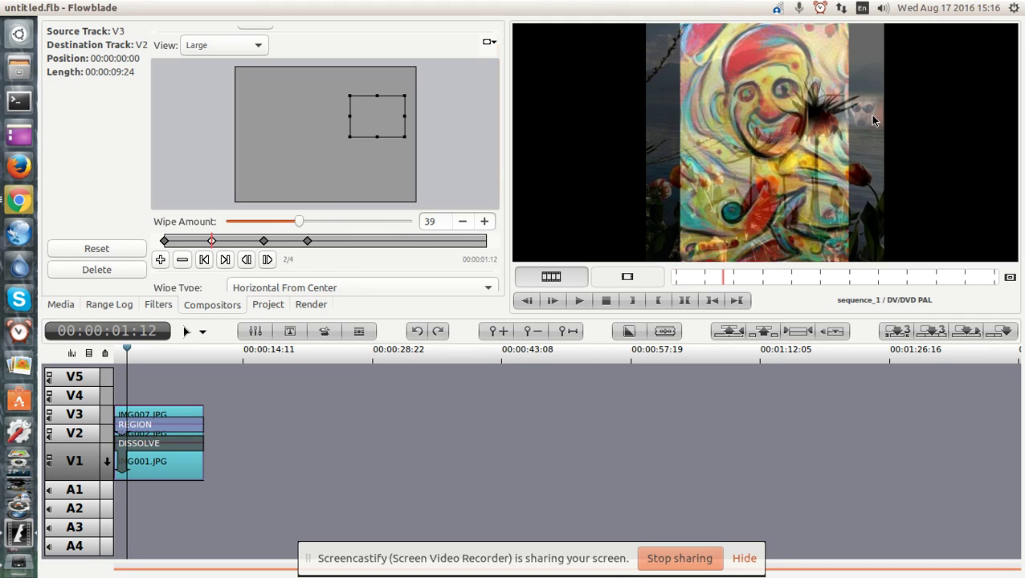
drag(384, 130, 310, 135)
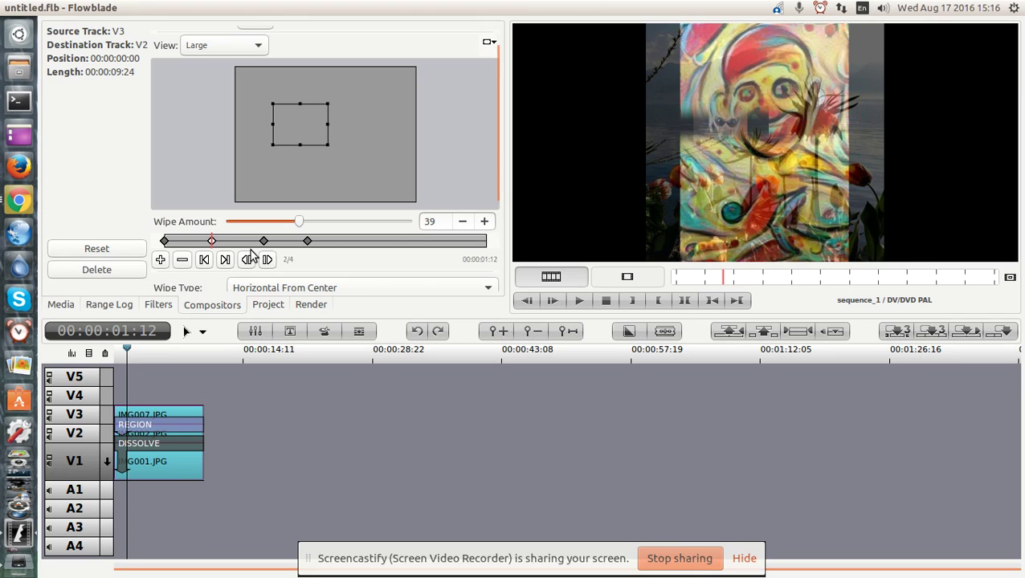
drag(296, 222, 335, 222)
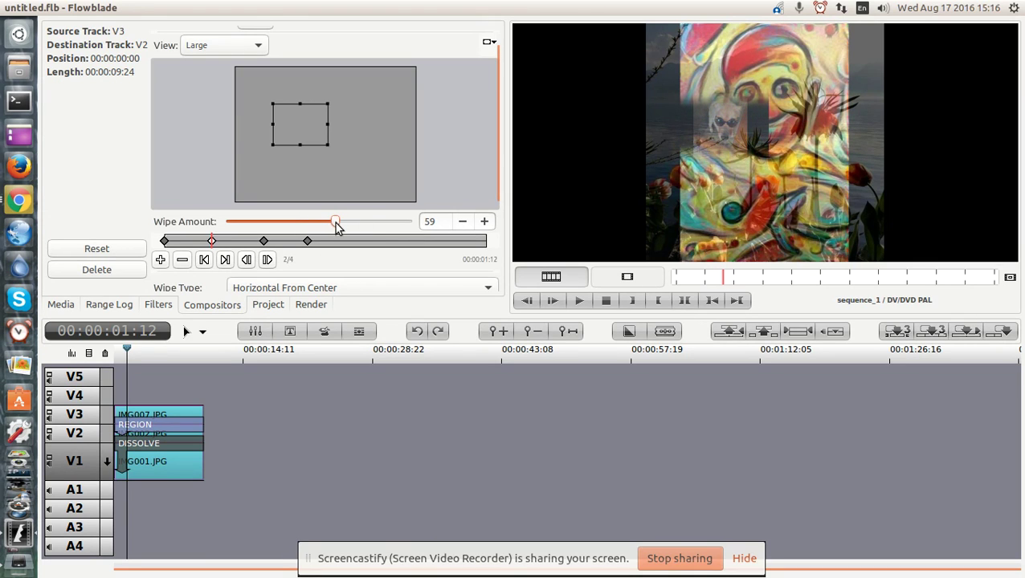
Step: At the third keyframe (00:00:03:02), set wipe amount 100 and move the region box up
click(263, 241)
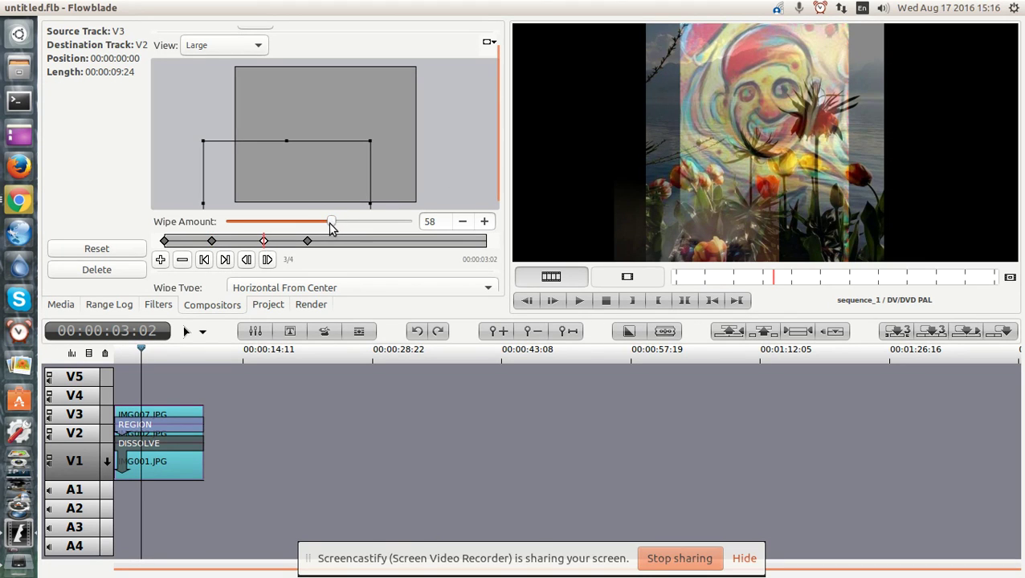
drag(330, 224, 413, 210)
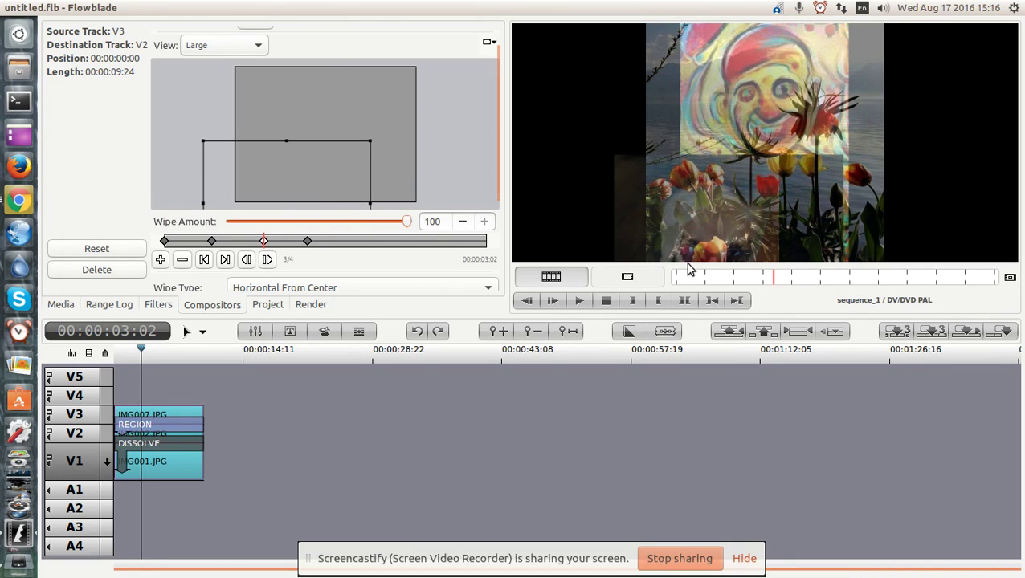
drag(349, 175, 359, 139)
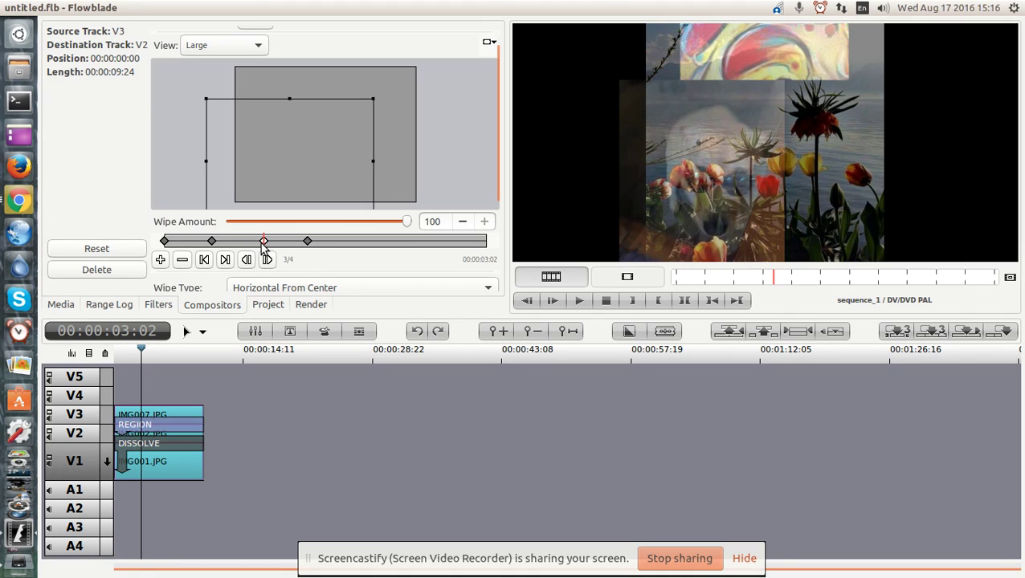
Step: Delete the third keyframe, then add one at 00:00:06:14 with wipe amount 50
click(183, 260)
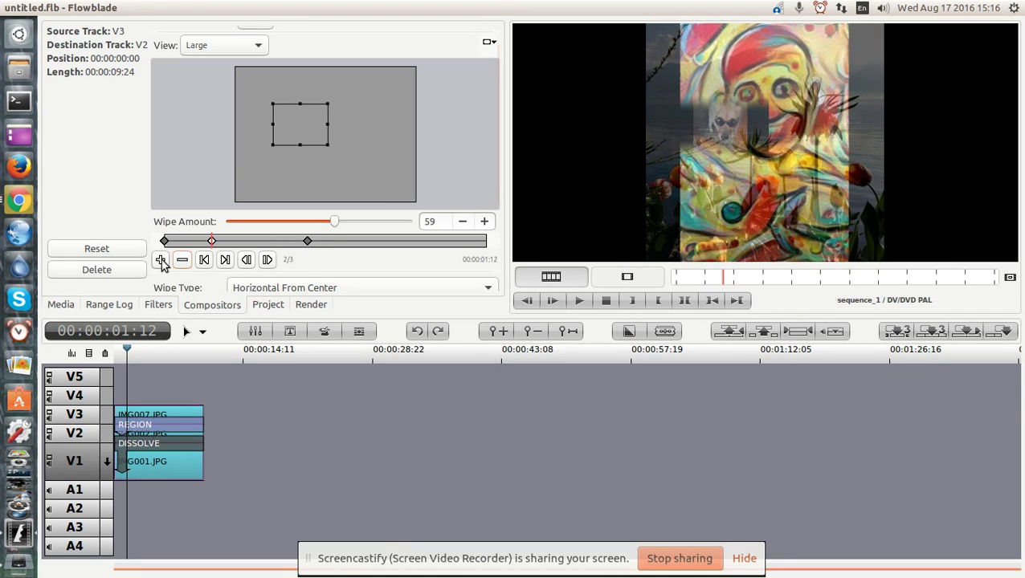
drag(312, 241, 376, 245)
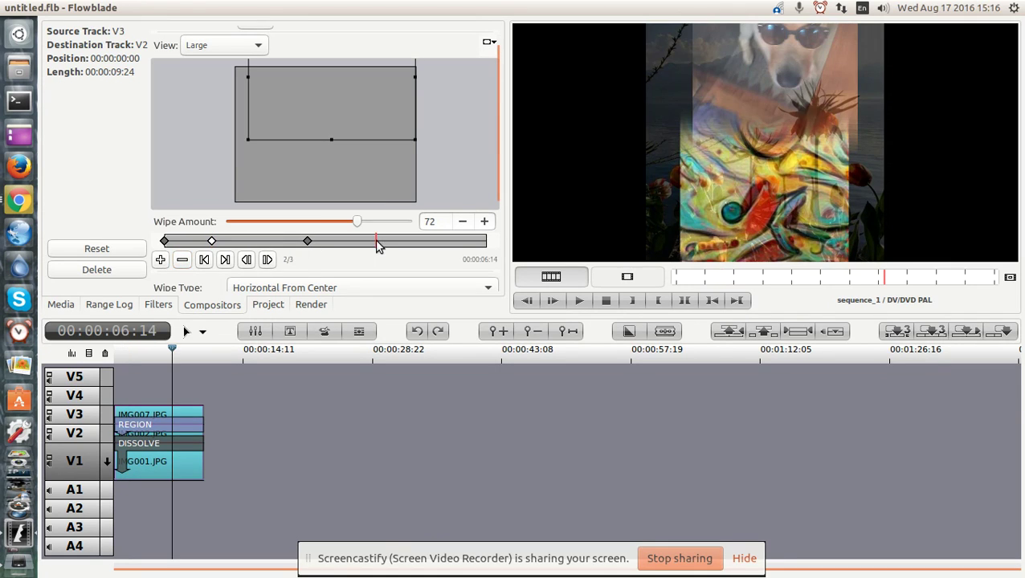
click(161, 261)
mouse_move(358, 223)
mouse_down()
mouse_move(277, 224)
mouse_move(269, 235)
mouse_move(404, 225)
mouse_move(320, 224)
mouse_up()
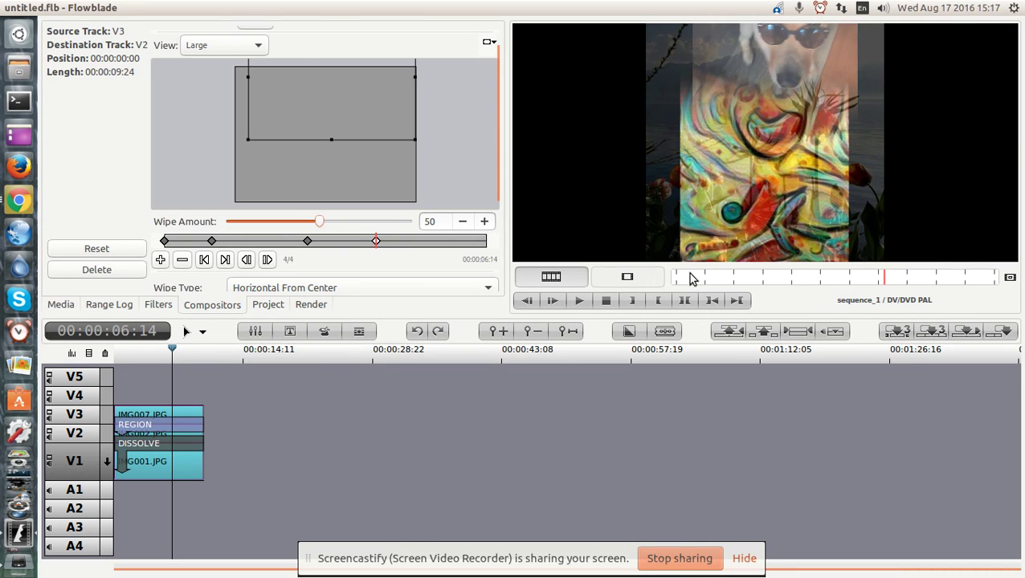
drag(883, 278, 699, 281)
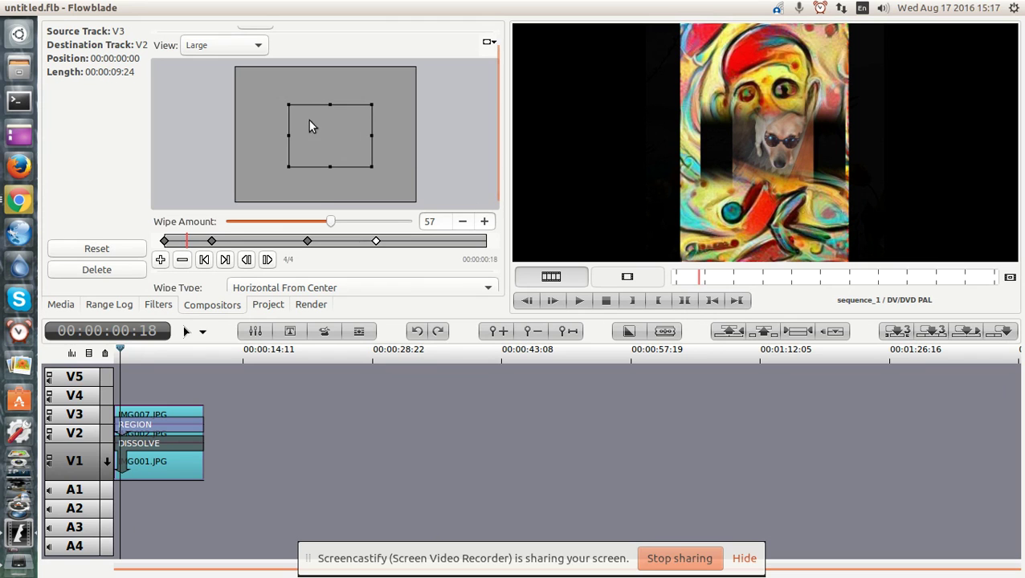
mouse_move(702, 279)
mouse_down()
mouse_move(680, 278)
mouse_move(920, 279)
mouse_move(691, 279)
mouse_move(907, 285)
mouse_move(833, 291)
mouse_move(698, 282)
mouse_up()
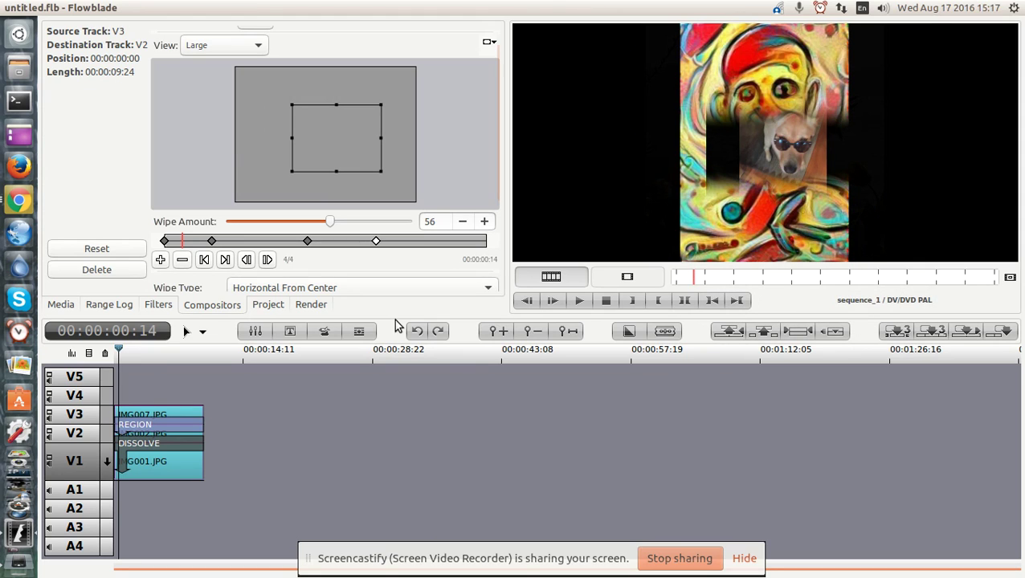
Step: In the Dissolve compositor, set keyframe 2 opacity to 21 and delete keyframe 3
click(158, 447)
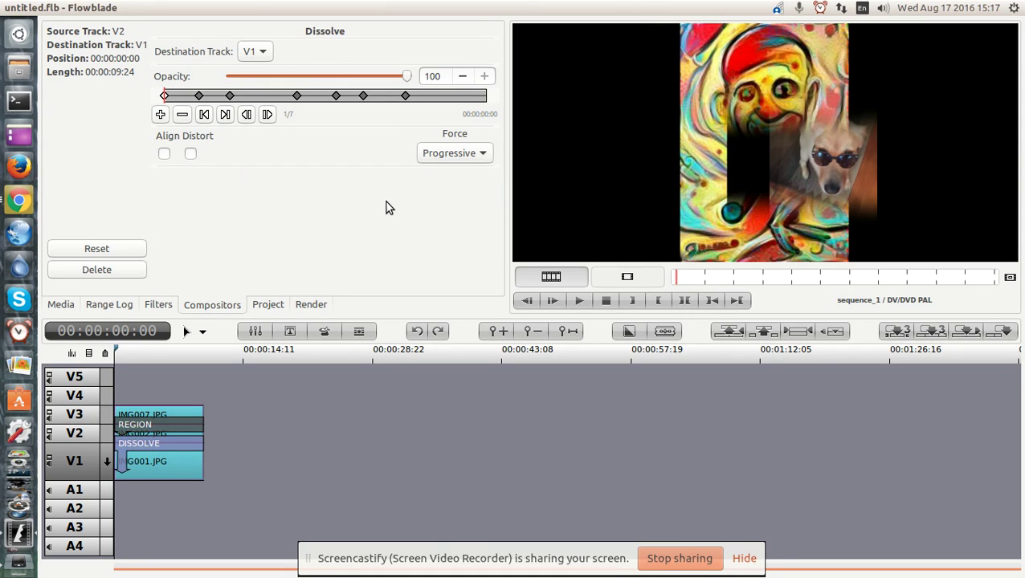
click(199, 96)
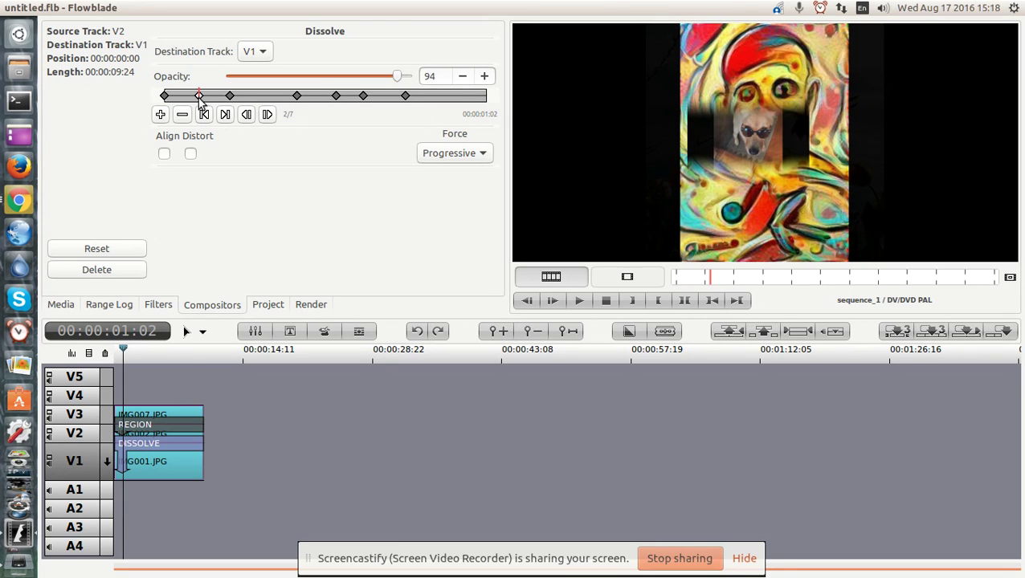
drag(399, 80, 270, 78)
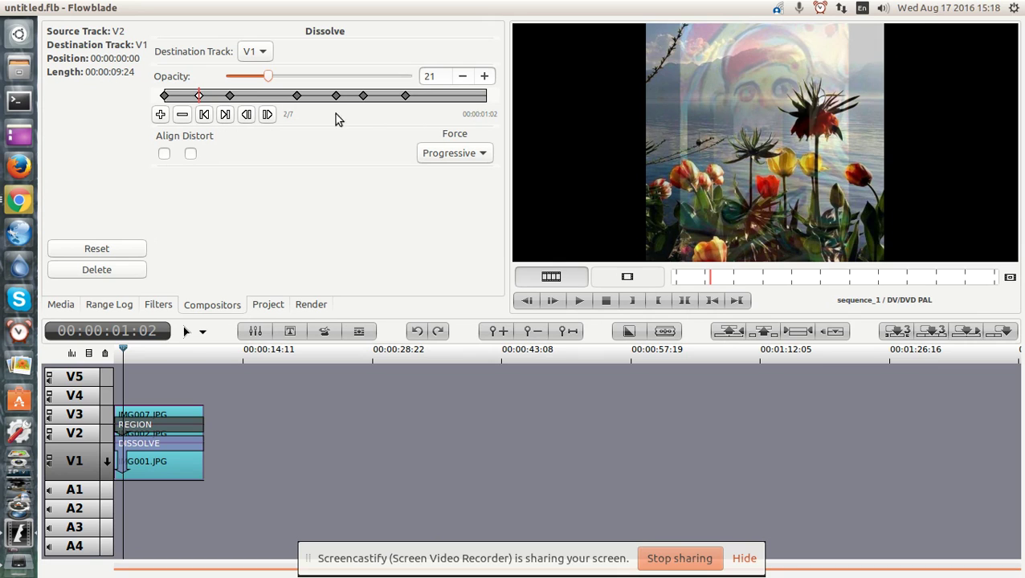
click(231, 95)
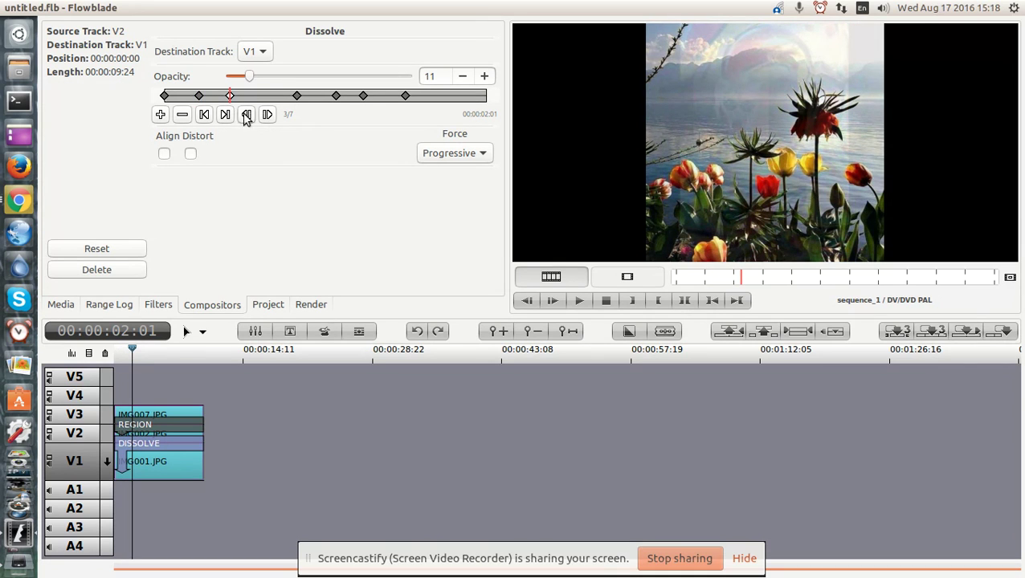
click(184, 114)
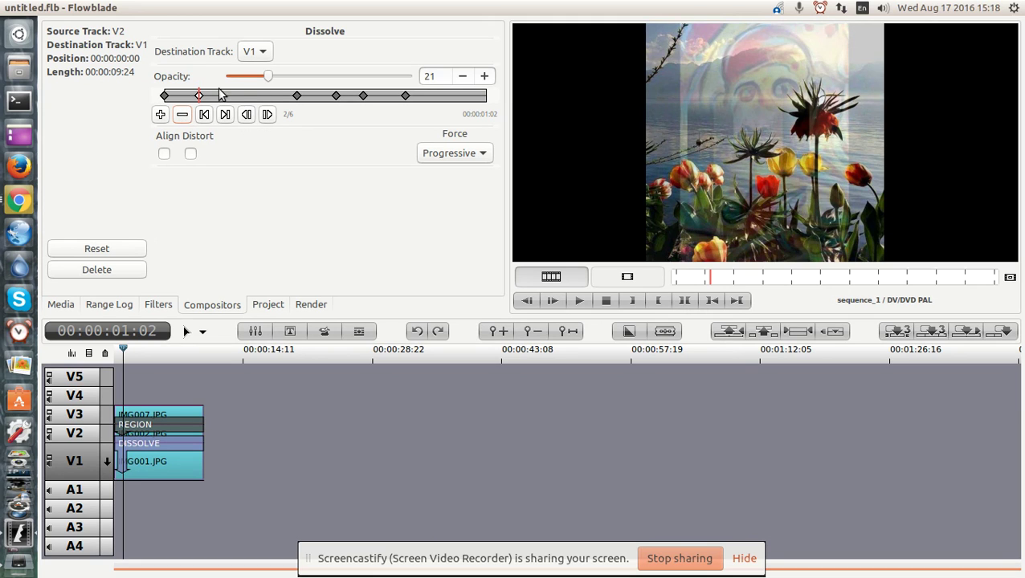
Step: Shift the middle Dissolve keyframes later, around 00:00:03:24, and set the third keyframe's opacity to 24
drag(197, 94, 226, 97)
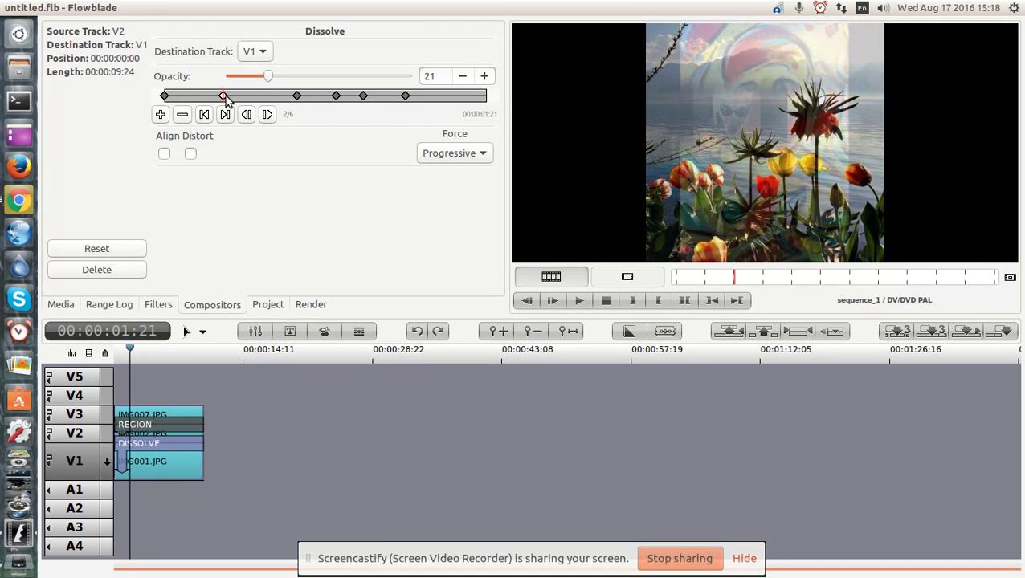
mouse_move(225, 96)
mouse_down()
mouse_move(338, 84)
mouse_move(228, 97)
mouse_up()
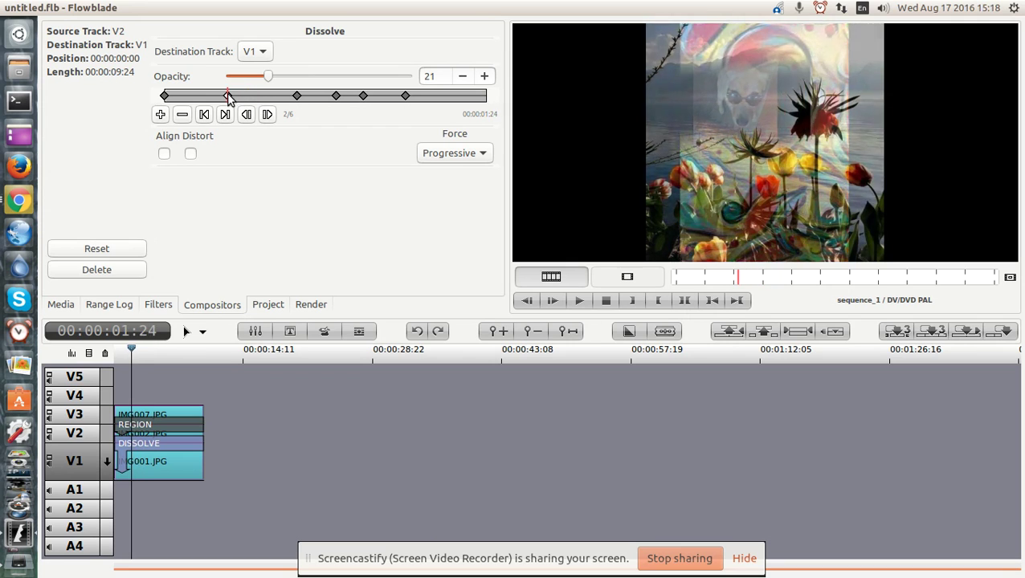
drag(296, 96, 291, 96)
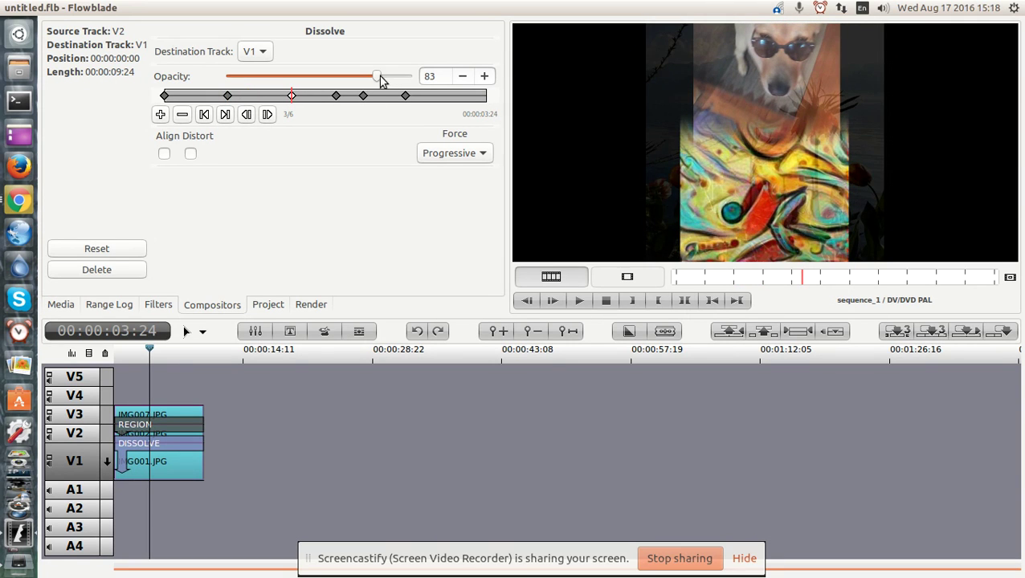
drag(376, 76, 274, 77)
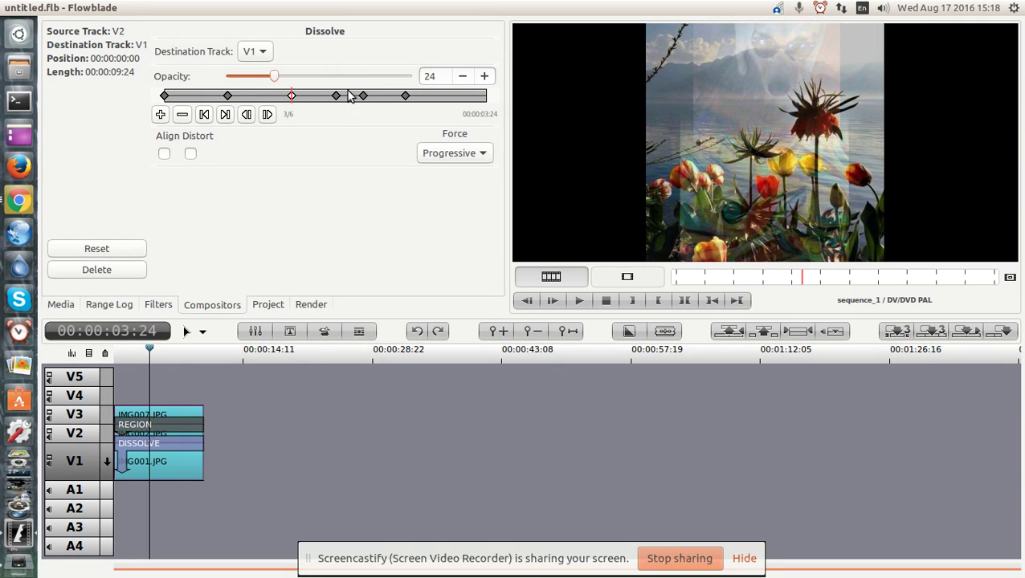
Step: Push the last two keyframes later, set the last to opacity 58, preview, and reopen the Region compositor
drag(363, 96, 431, 95)
drag(253, 77, 334, 76)
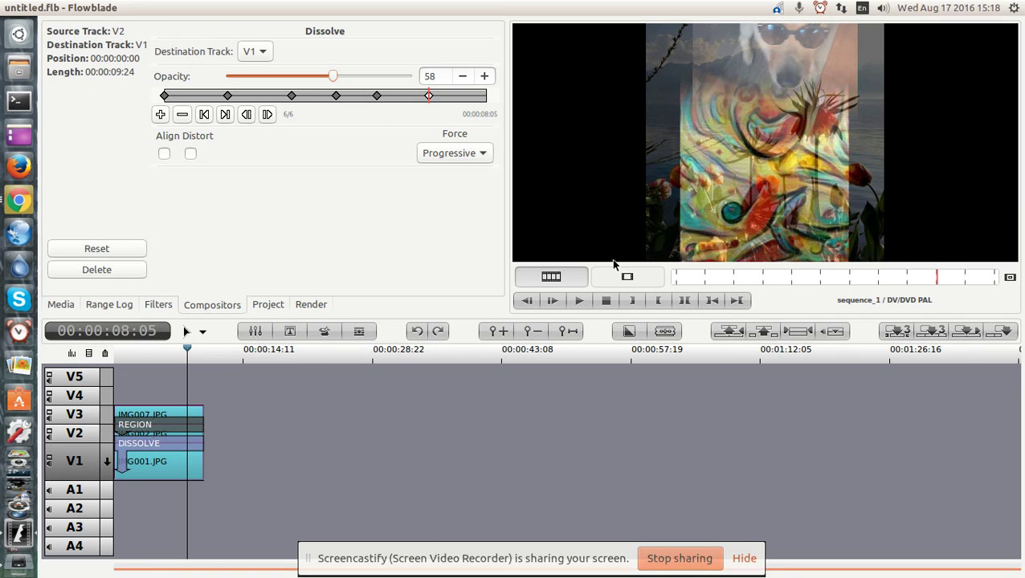
drag(936, 281, 857, 277)
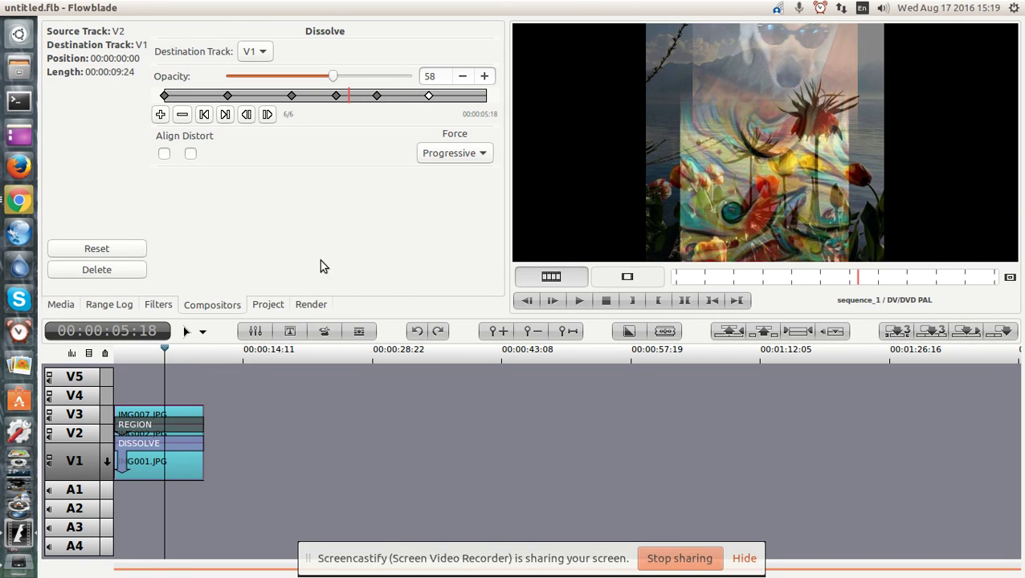
click(150, 427)
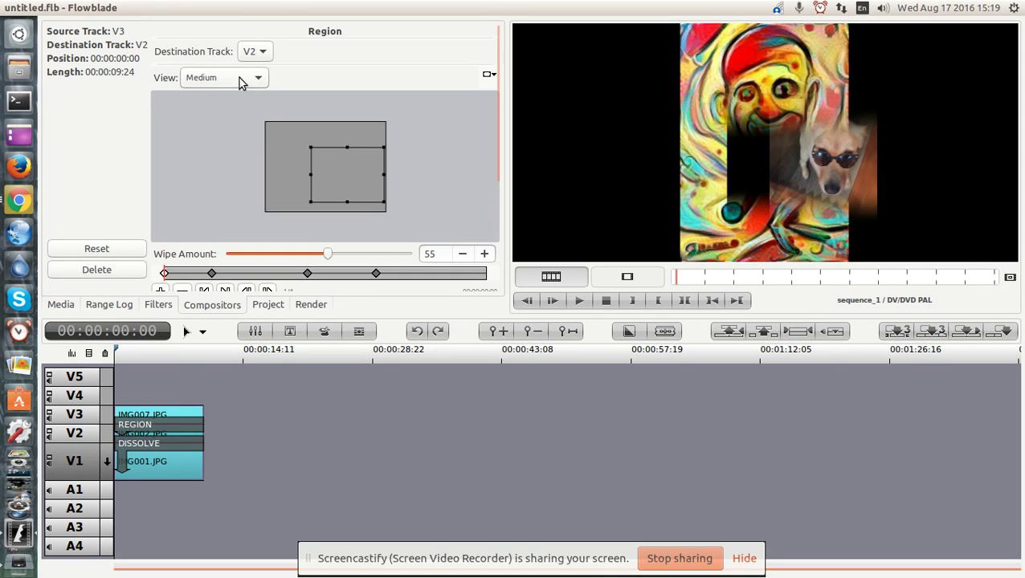
Step: Change the destination track of the Region compositor on the V3 IMG007.JPG clip to V1
click(254, 52)
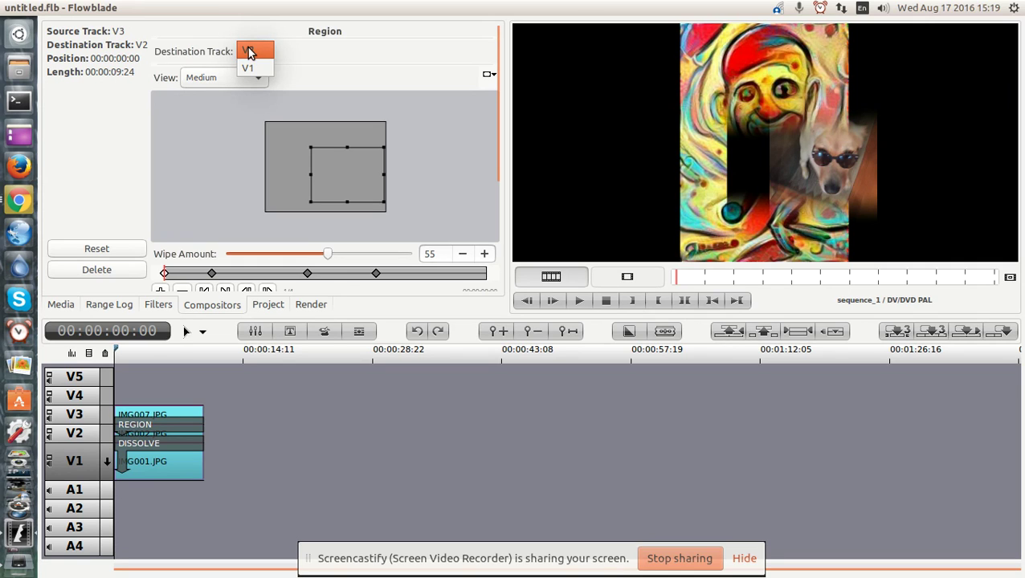
click(255, 50)
click(258, 51)
click(194, 239)
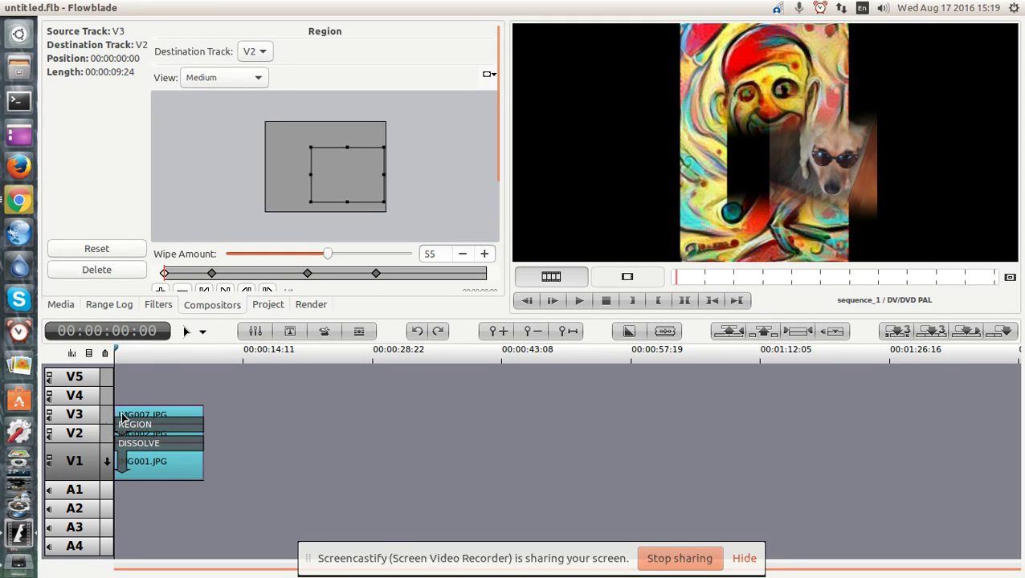
click(170, 415)
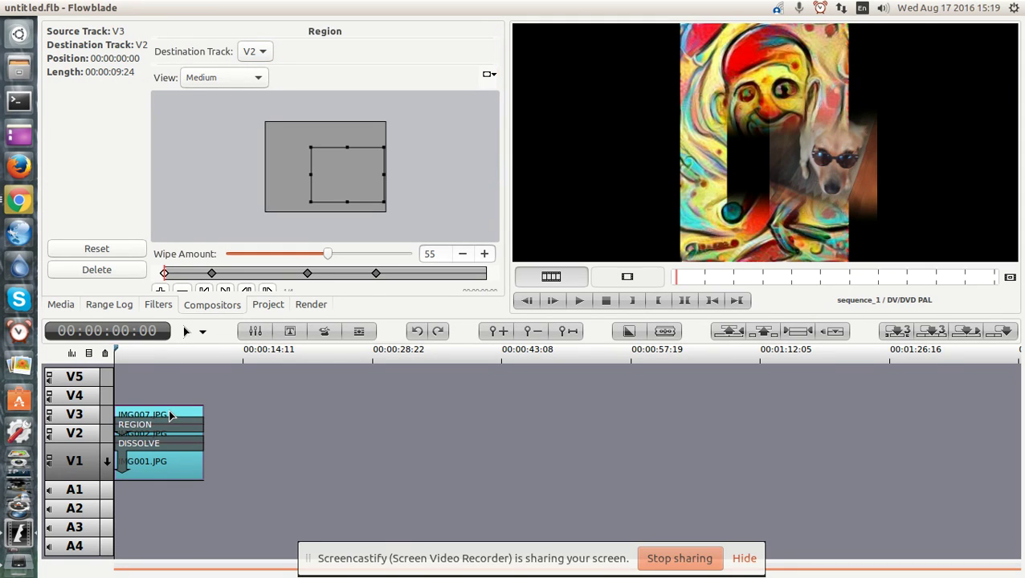
click(266, 54)
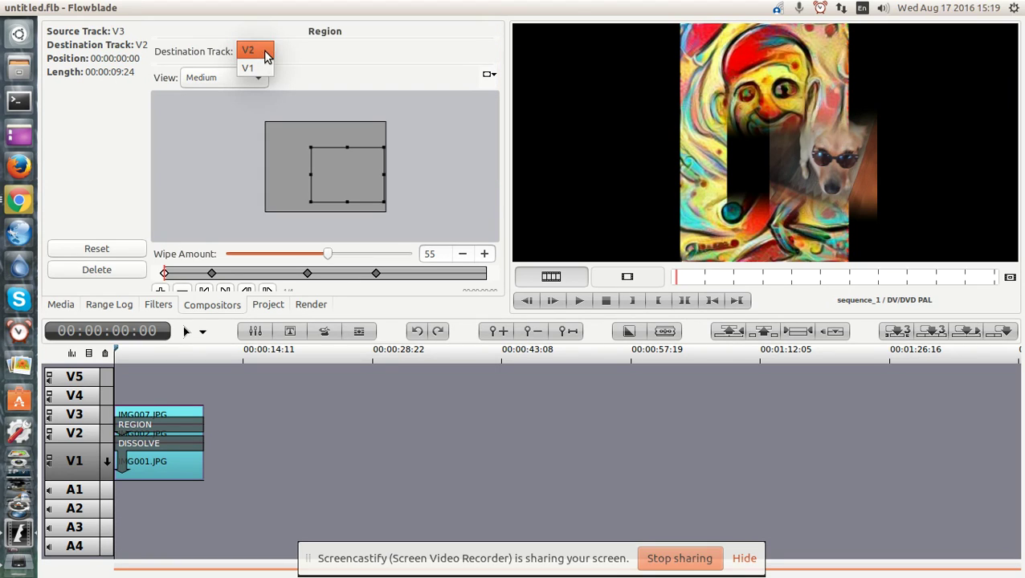
click(263, 69)
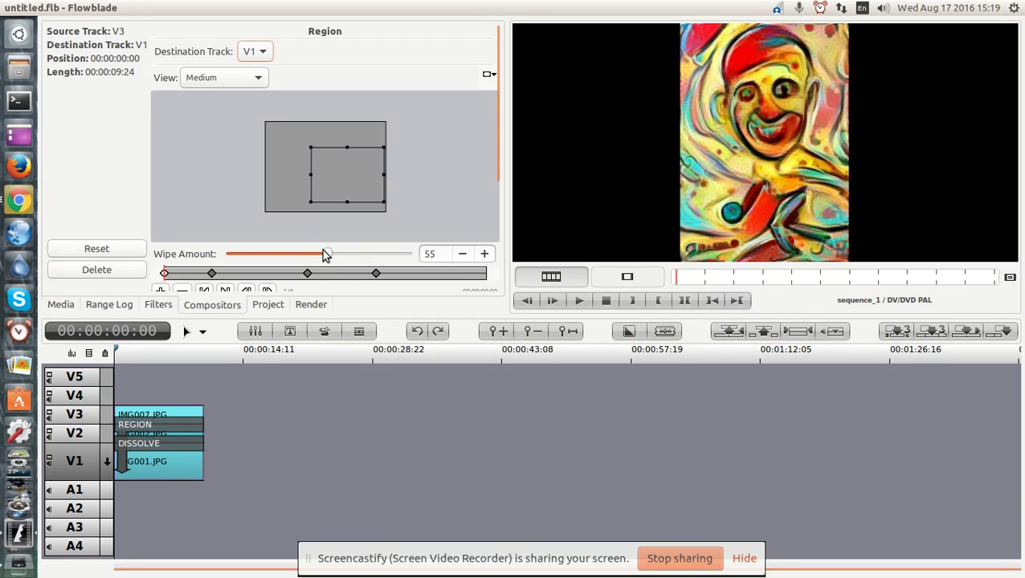
Step: Lower wipe amount to about 35, then move the dog region right at the 00:00:01:12 keyframe
drag(329, 255, 293, 255)
click(212, 273)
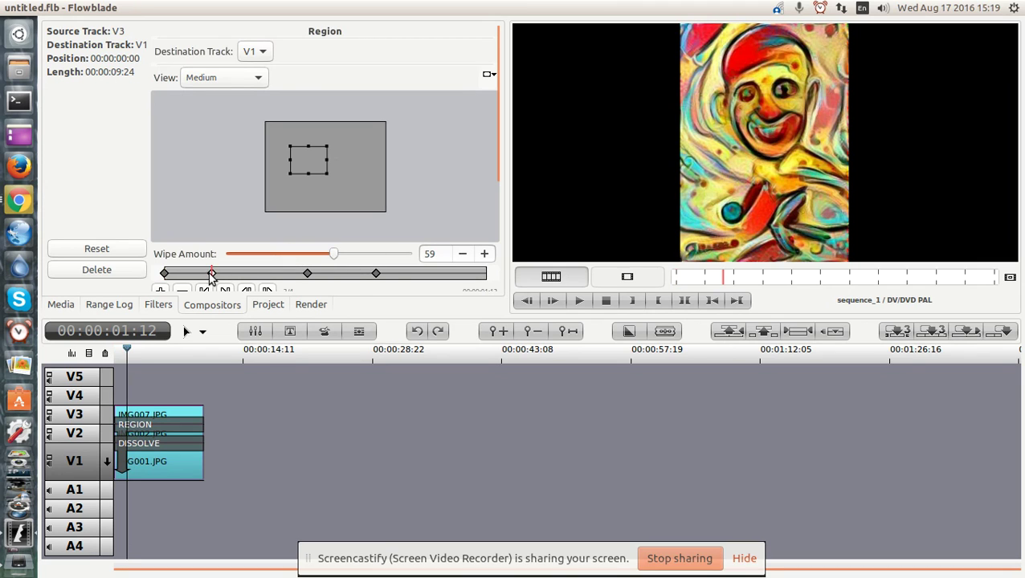
mouse_move(343, 257)
mouse_down()
mouse_move(293, 256)
mouse_move(357, 256)
mouse_move(346, 256)
mouse_up()
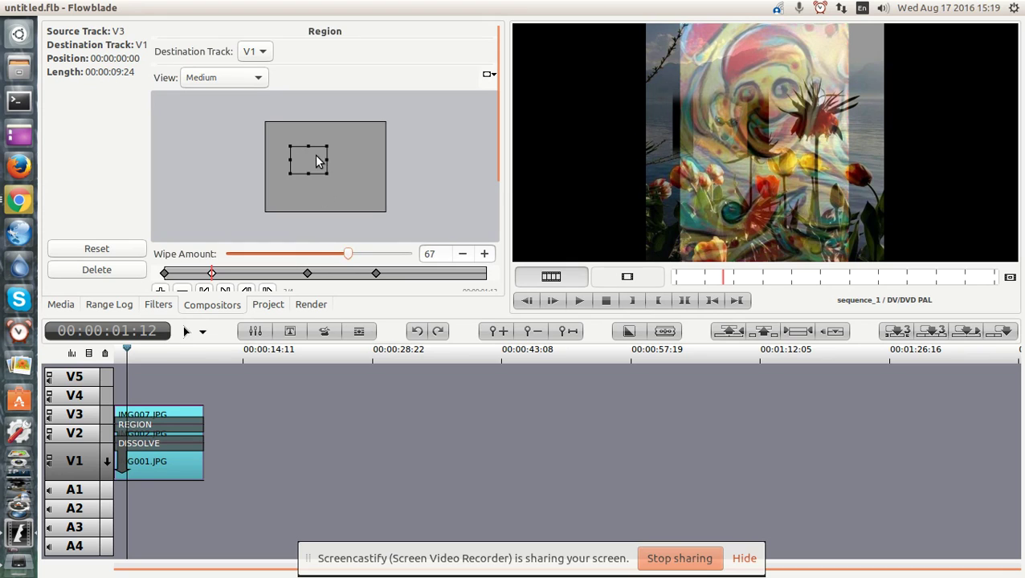
drag(321, 160, 382, 156)
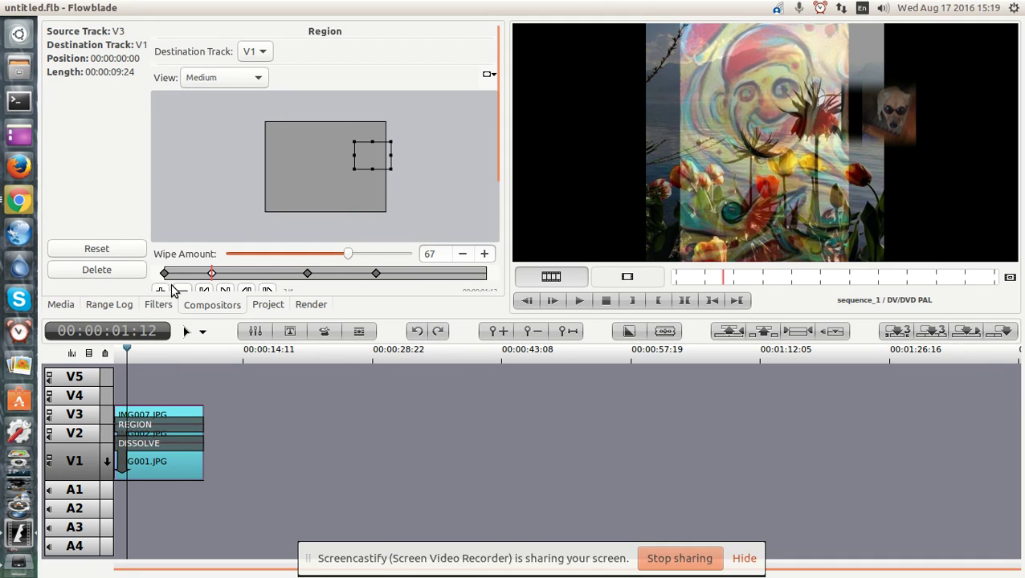
Step: Add a keyframe at 00:00:02:13 with the dog region shifted left
click(246, 275)
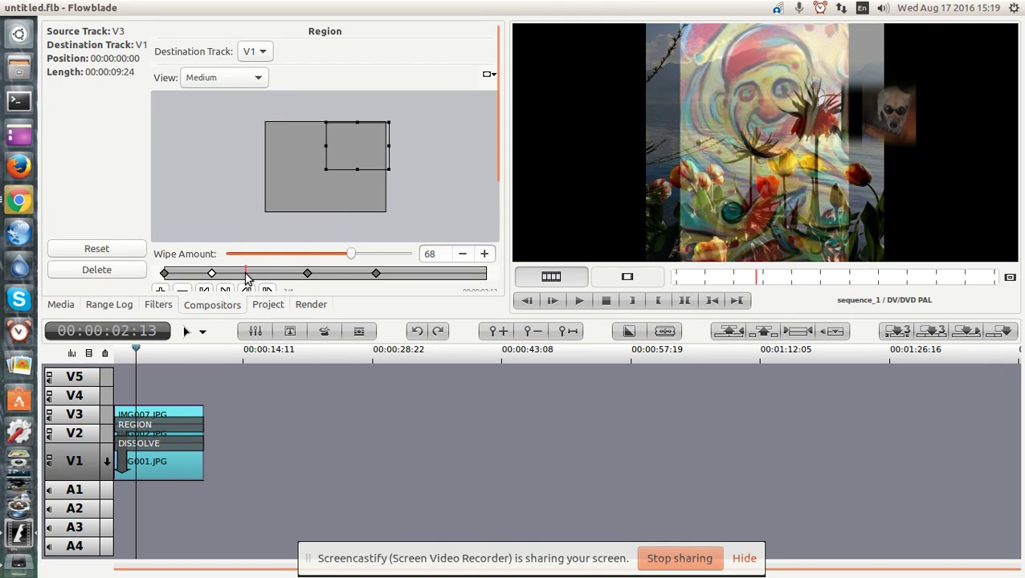
click(161, 290)
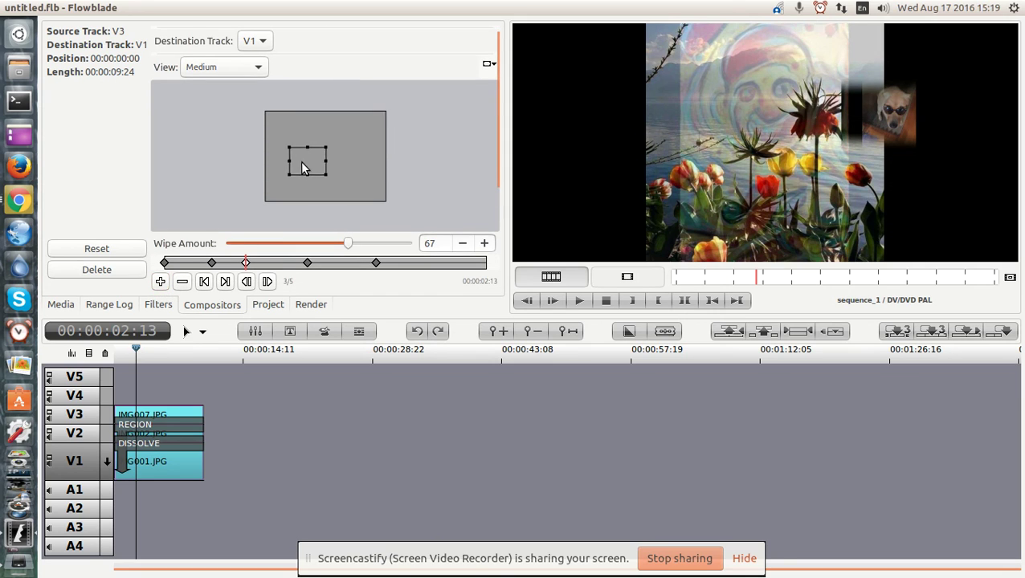
drag(302, 163, 288, 164)
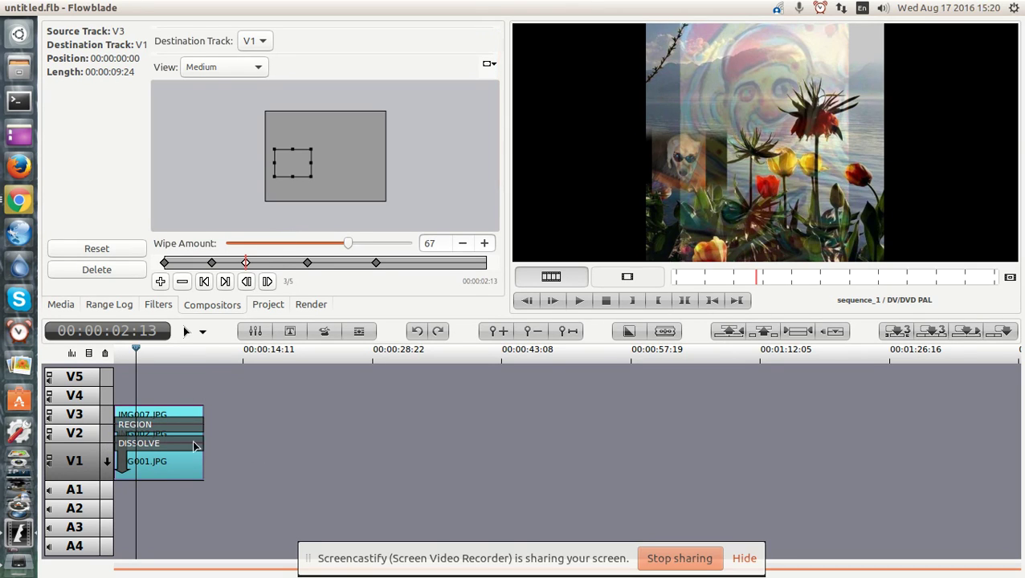
click(308, 262)
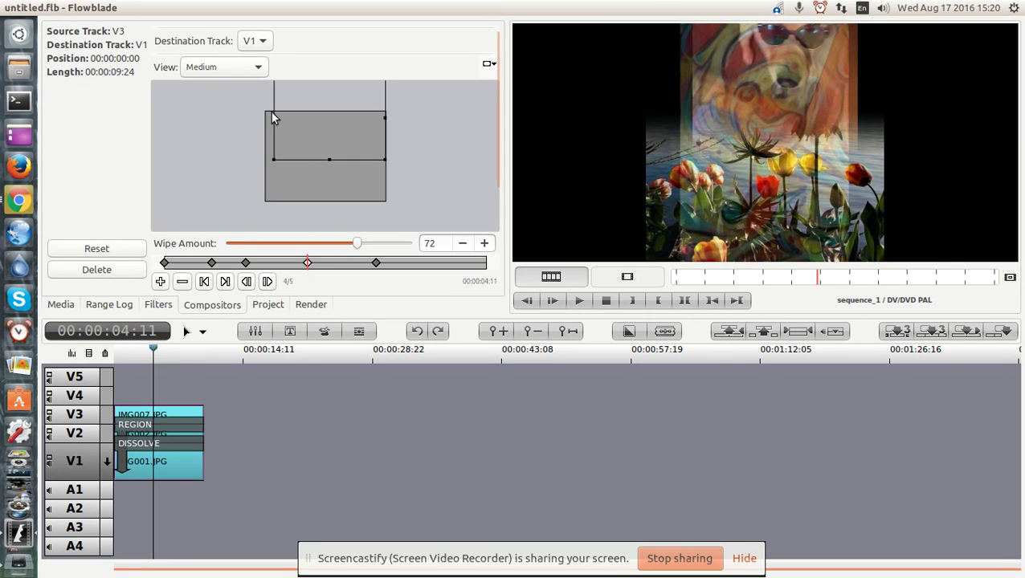
Step: Route the compositor to V2 and give the 00:00:04:11 keyframe a smaller upper region, wipe amount 97
click(260, 42)
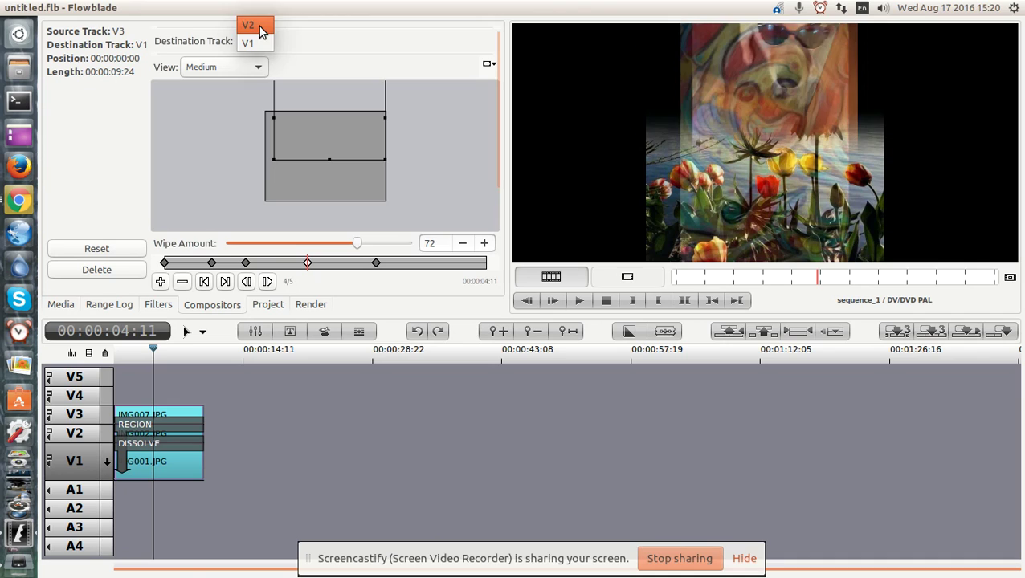
click(258, 27)
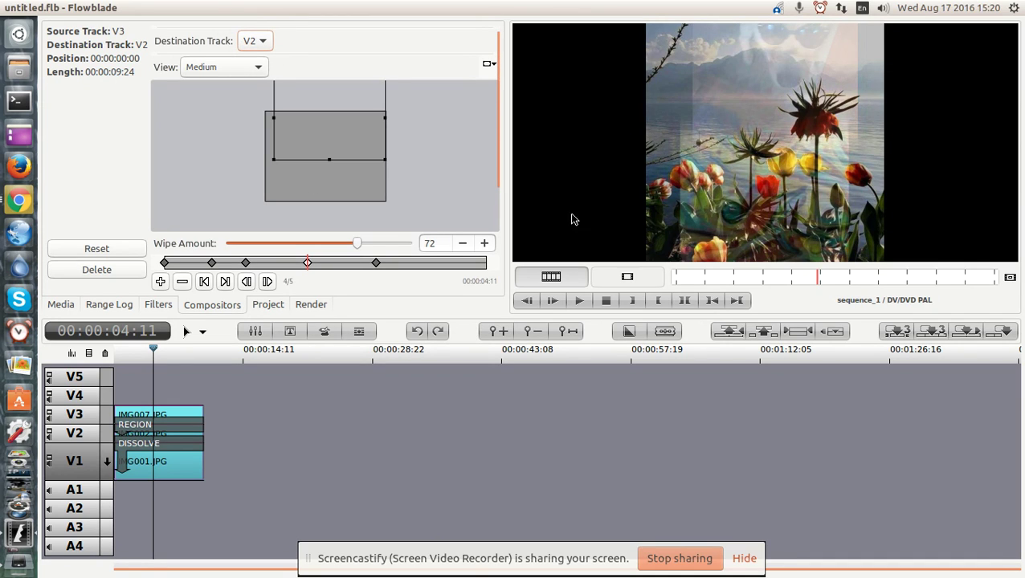
drag(383, 160, 333, 143)
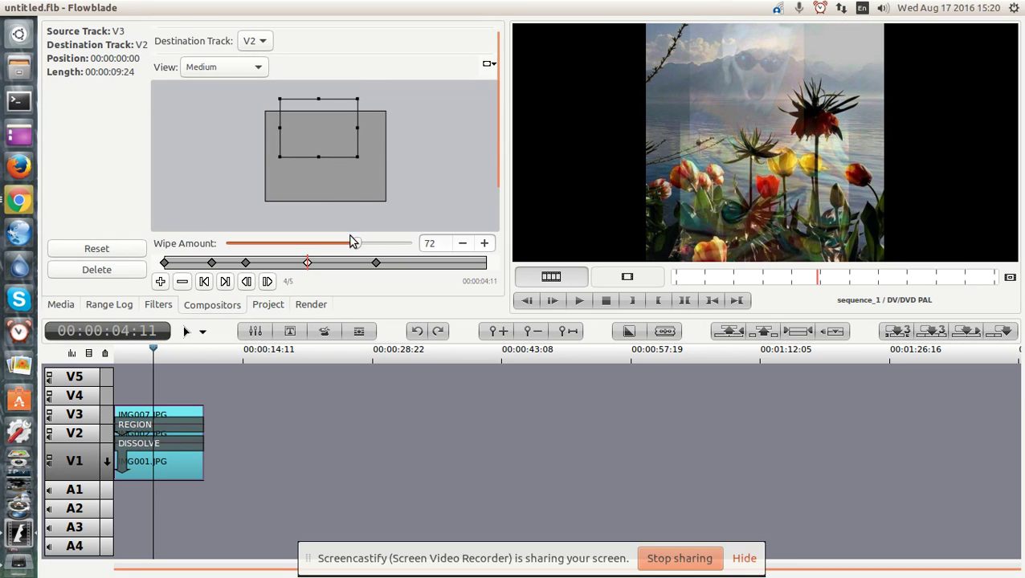
drag(359, 245, 403, 223)
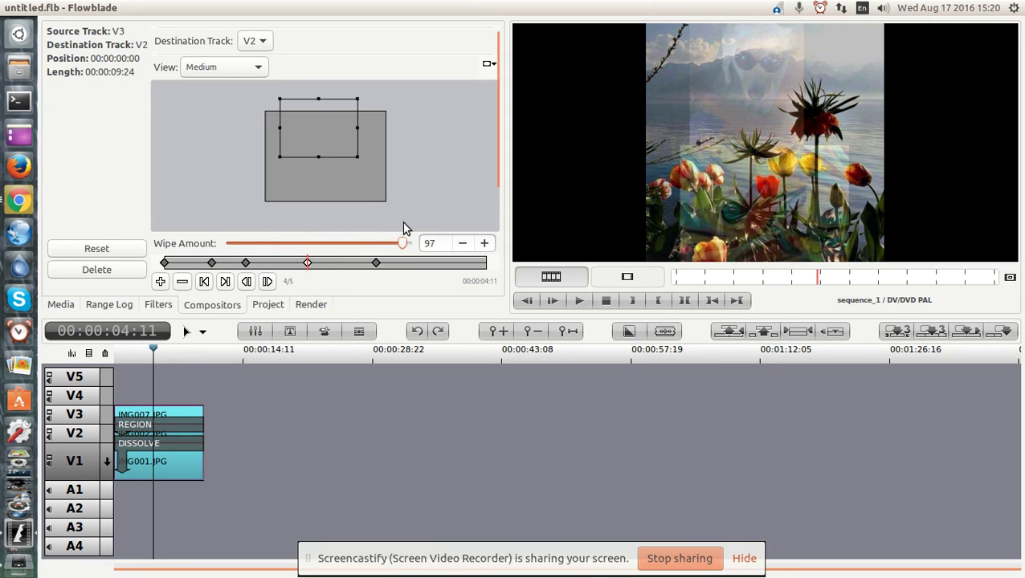
click(376, 264)
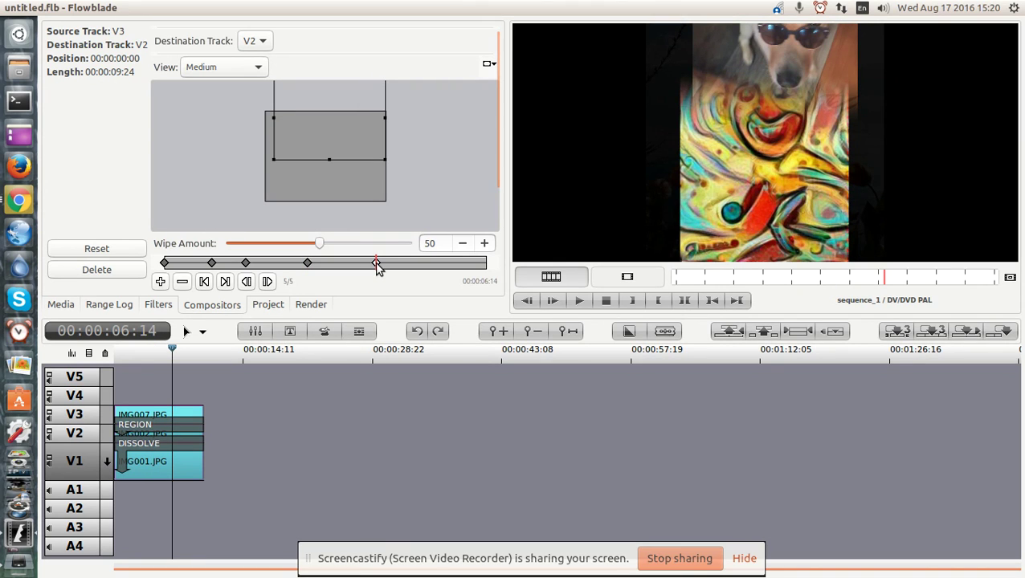
click(310, 264)
Step: At the 00:00:02:13 keyframe, set the Region compositor's destination track back to V1
click(246, 264)
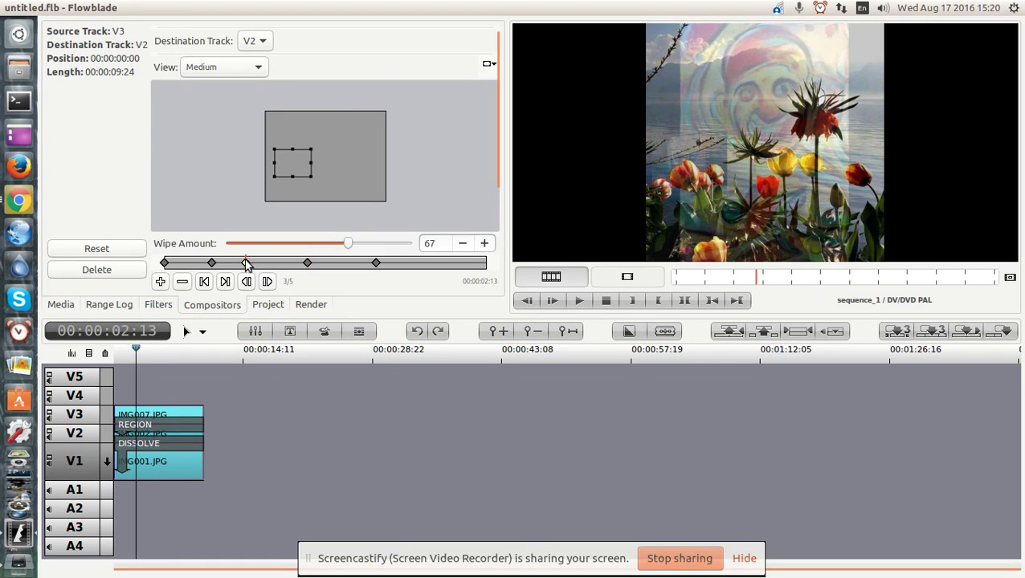
click(261, 44)
click(261, 54)
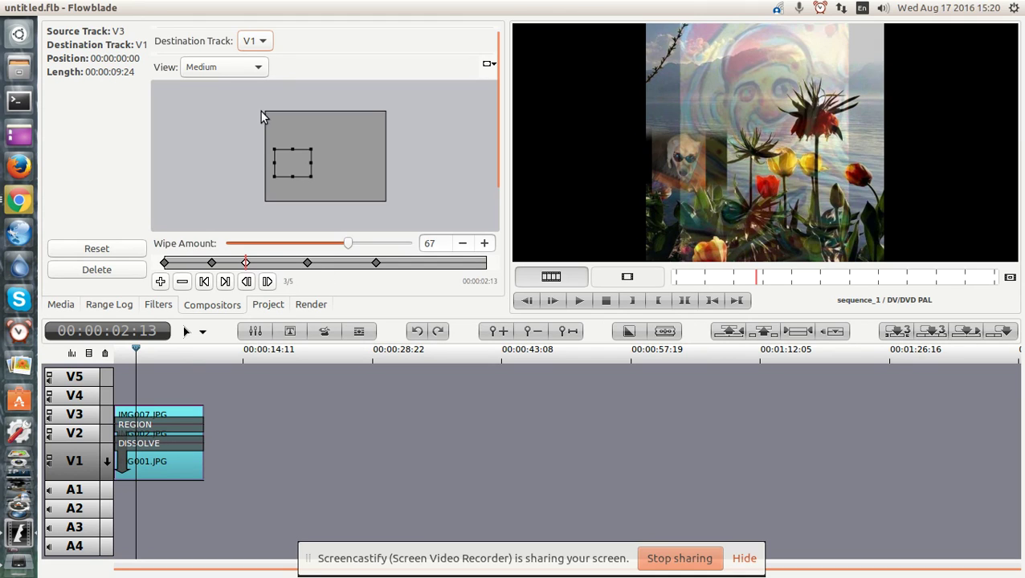
Step: Jump to the 00:00:04:11 keyframe, then scrub around 00:00:03:02 to check the dog's motion
click(308, 263)
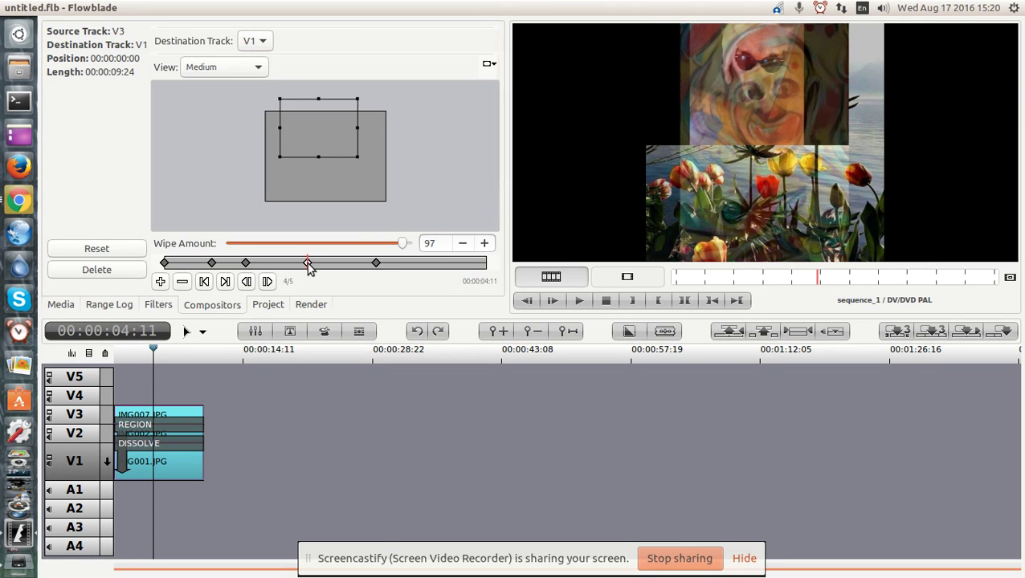
click(769, 281)
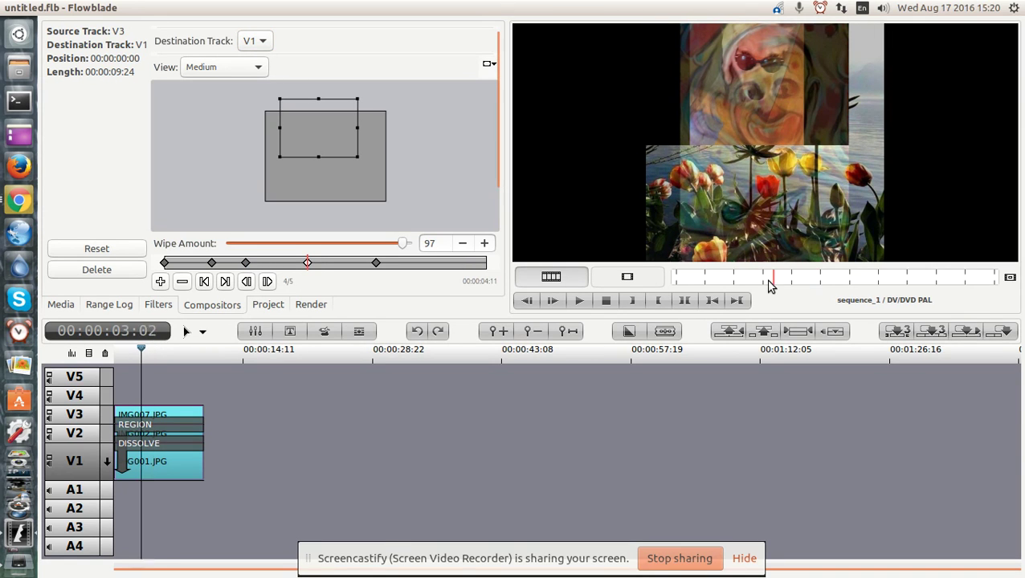
mouse_move(770, 286)
mouse_down()
mouse_move(723, 281)
mouse_move(888, 277)
mouse_move(686, 276)
mouse_move(876, 276)
mouse_move(884, 287)
mouse_move(752, 280)
mouse_up()
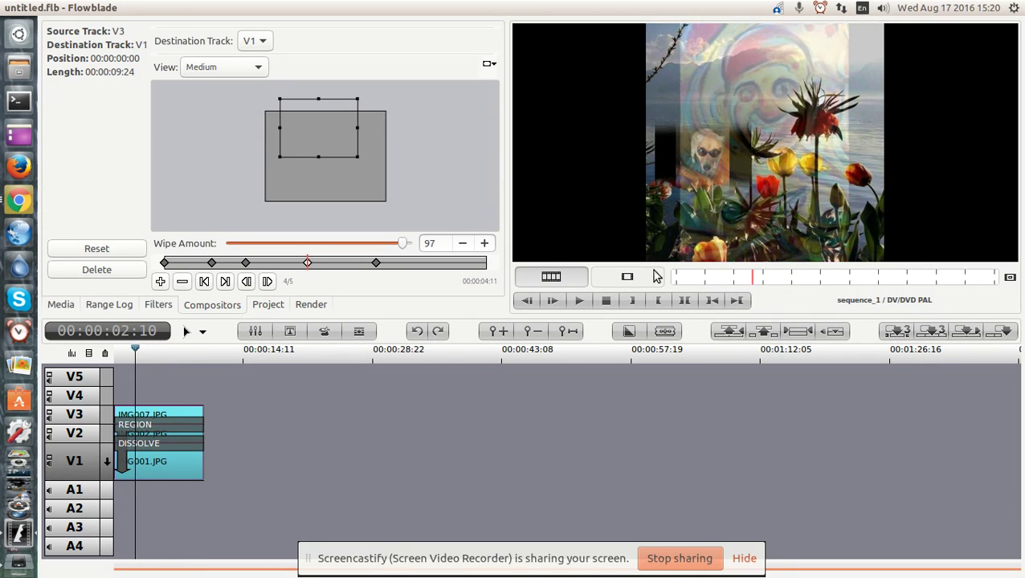